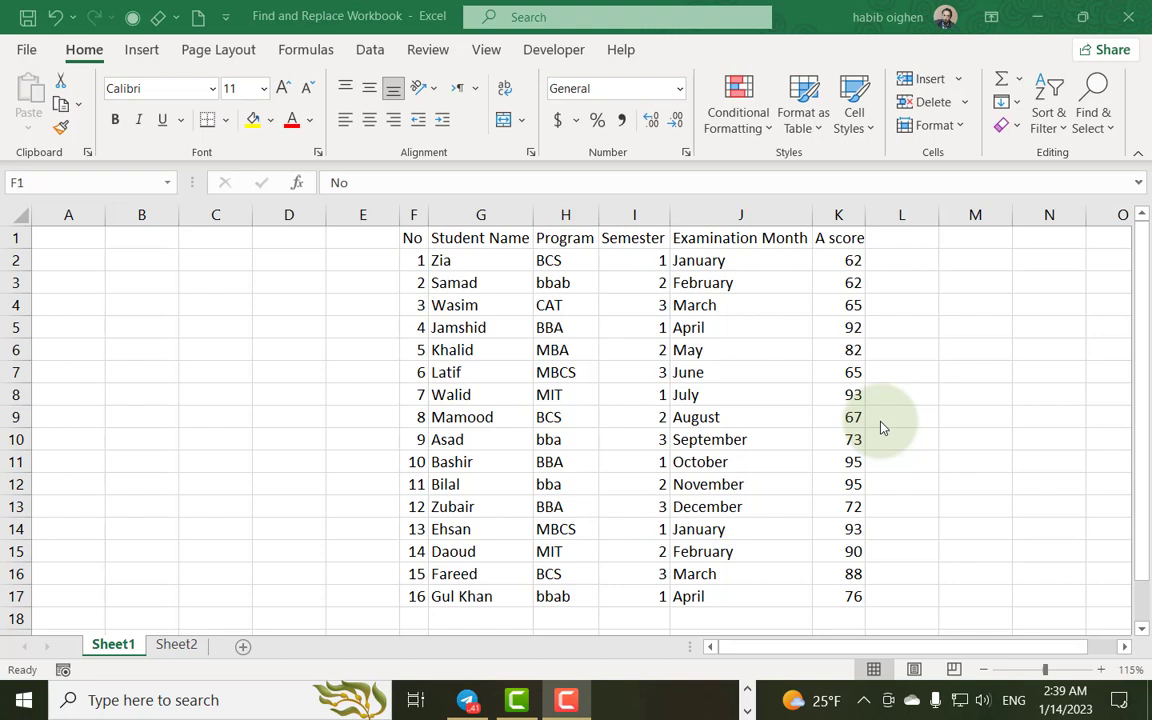
Open the Find dialog with cell F1 selected and enter "bba" as the search text
{"action": "left_click", "coordinate": [410, 241]}
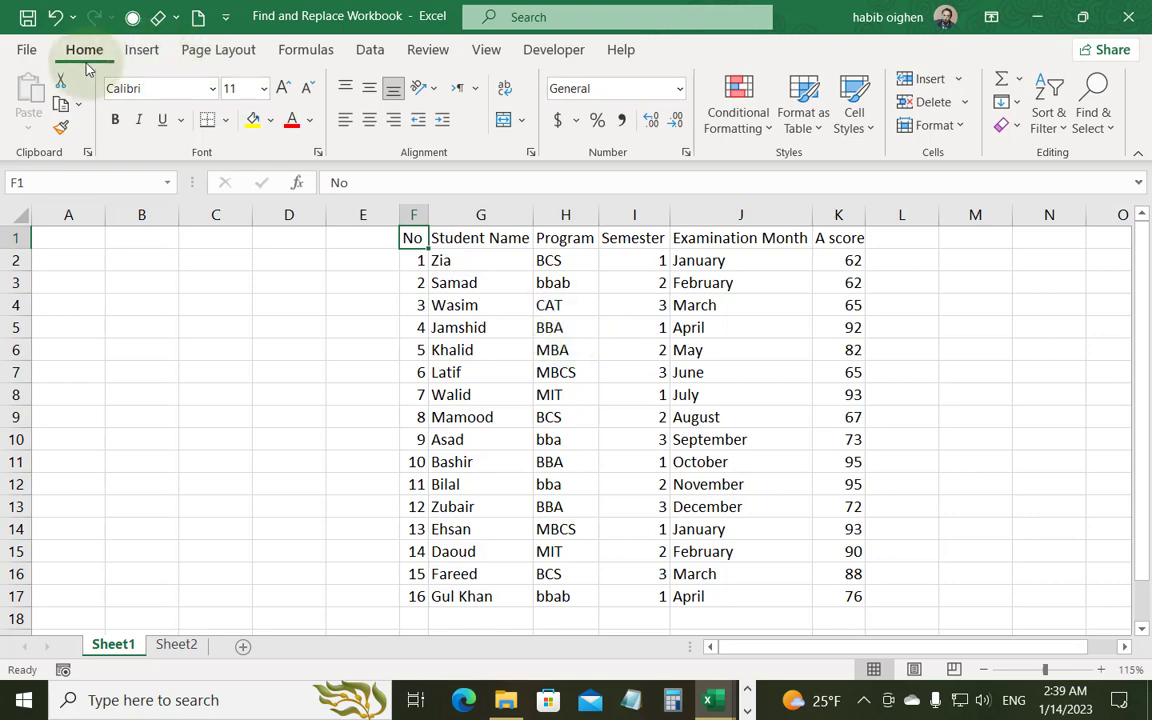
{"action": "left_click", "coordinate": [1095, 115]}
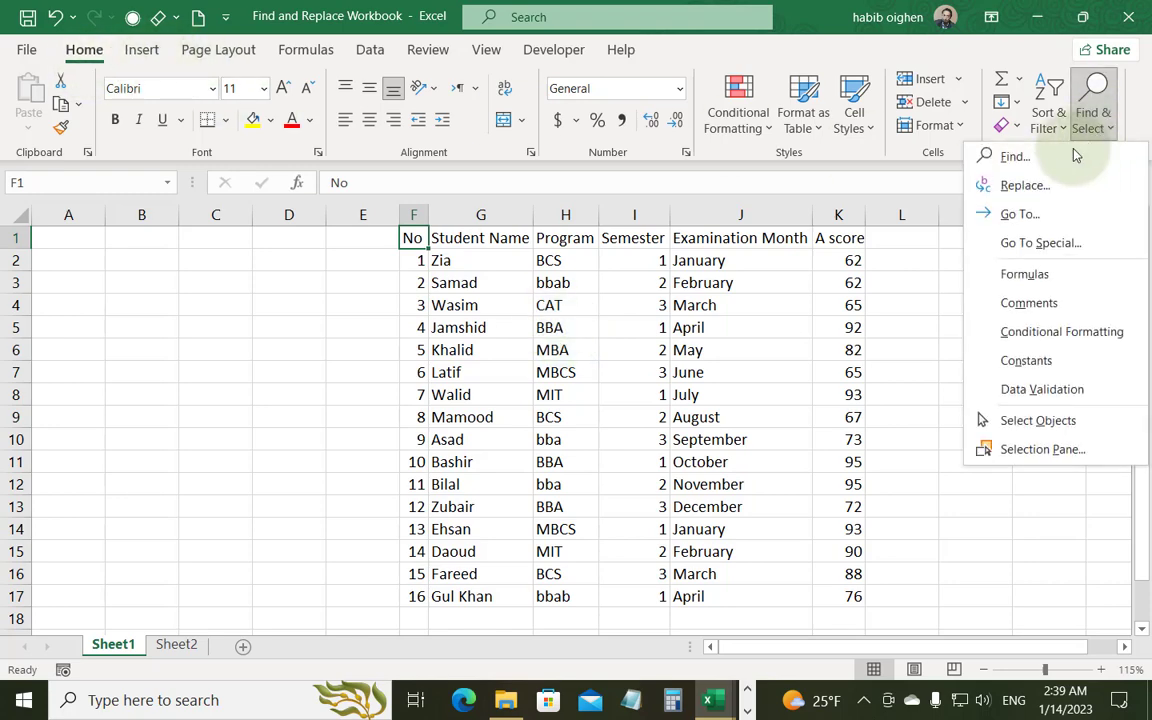
{"action": "left_click", "coordinate": [1030, 157]}
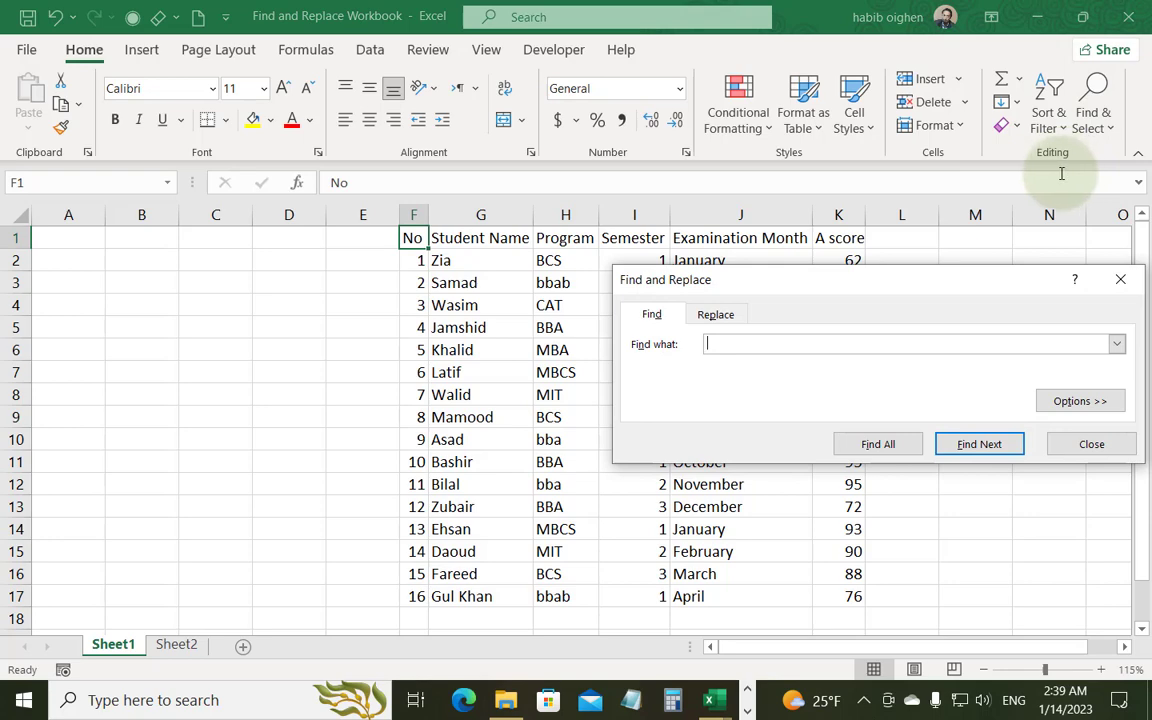
{"action": "left_click_drag", "start_coordinate": [797, 291], "coordinate": [716, 293]}
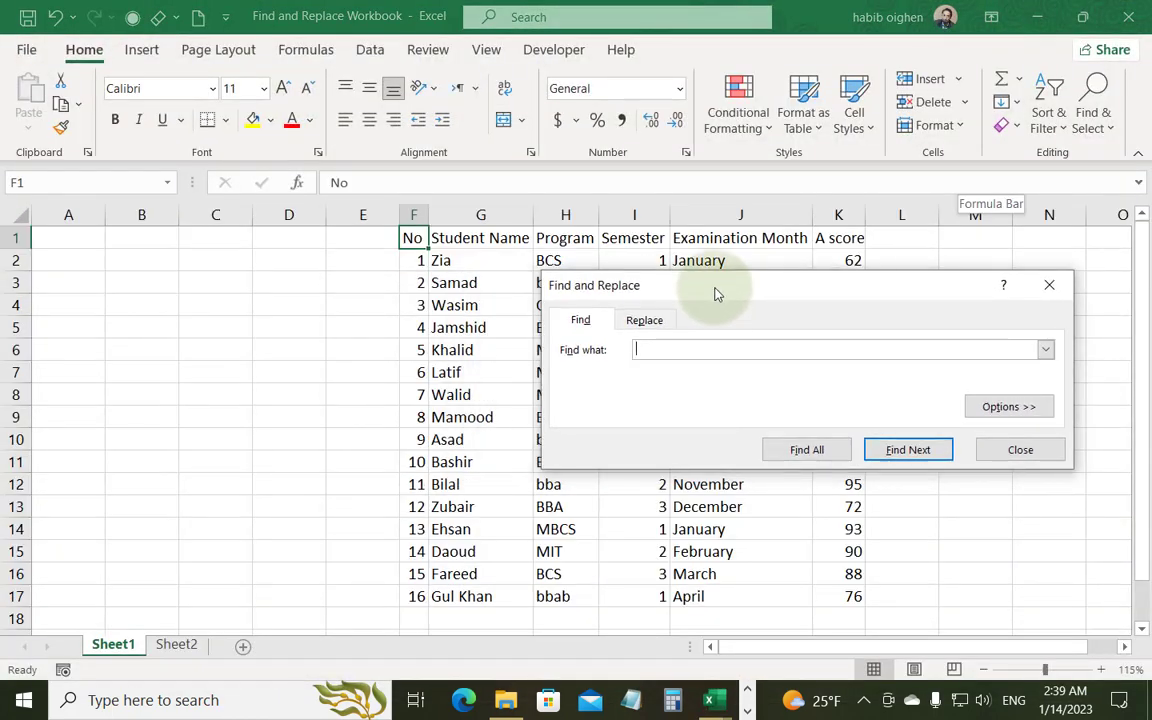
{"action": "left_click_drag", "start_coordinate": [716, 293], "coordinate": [779, 288]}
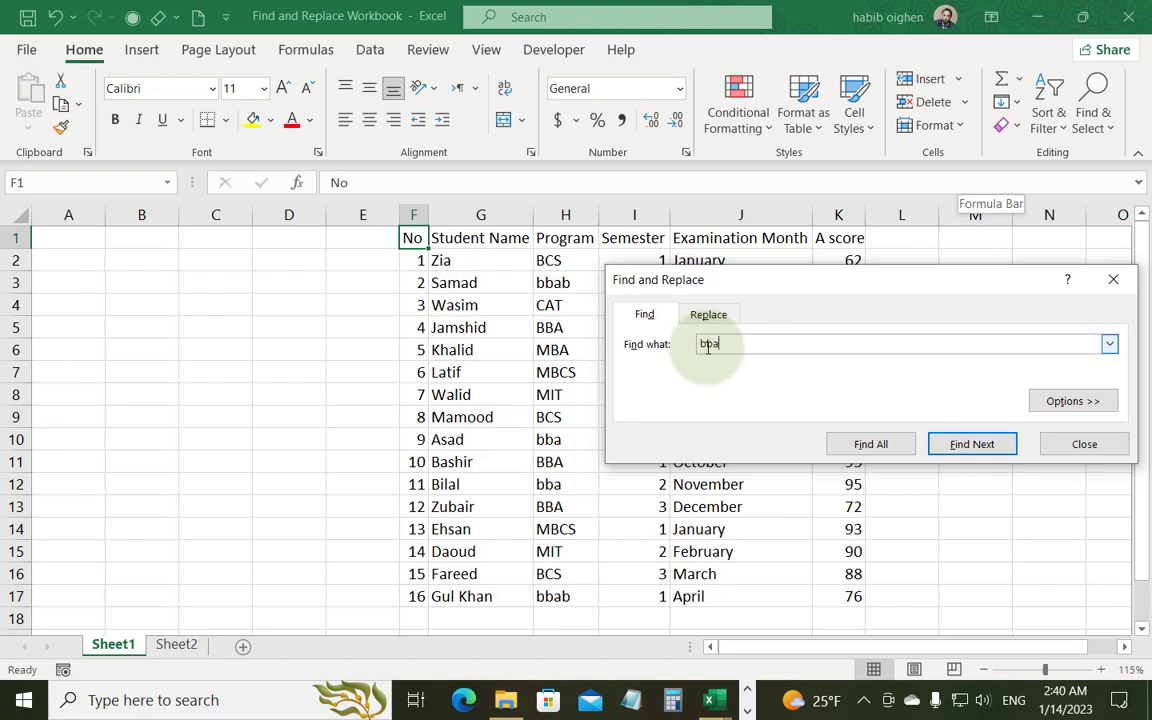
Step through the "bba" matches one at a time across both sheets, returning to the first ones on Sheet1
{"action": "left_click", "coordinate": [985, 450]}
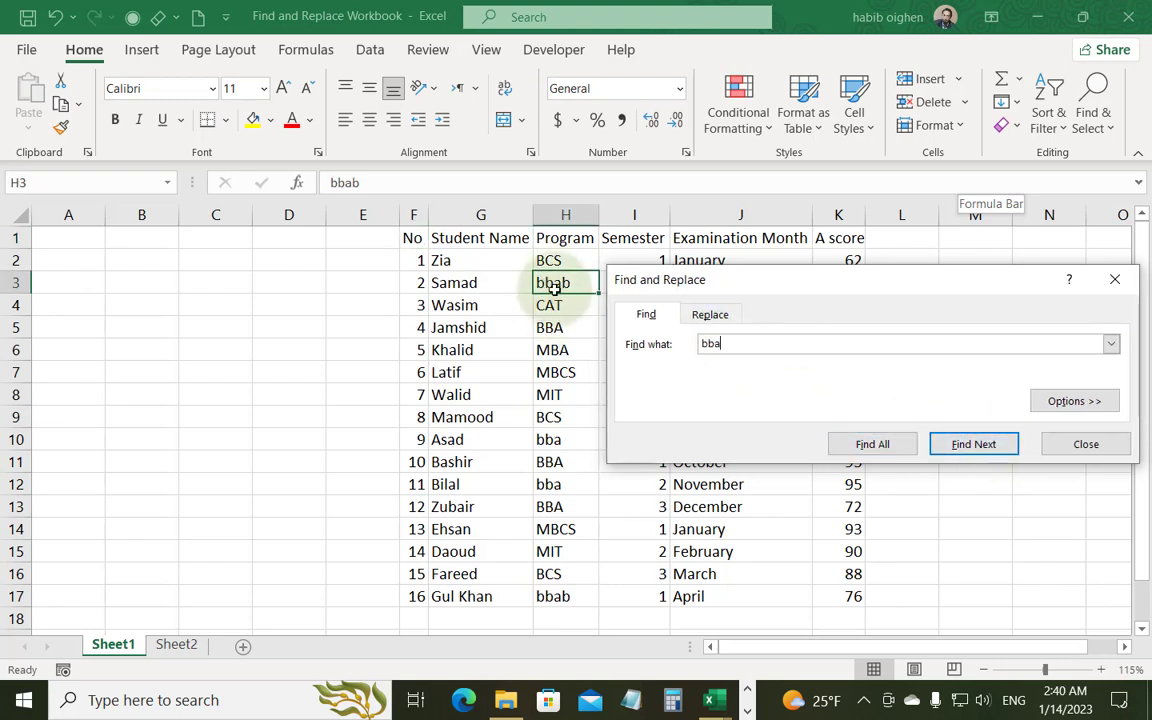
{"action": "left_click", "coordinate": [977, 445]}
{"action": "left_click", "coordinate": [977, 446]}
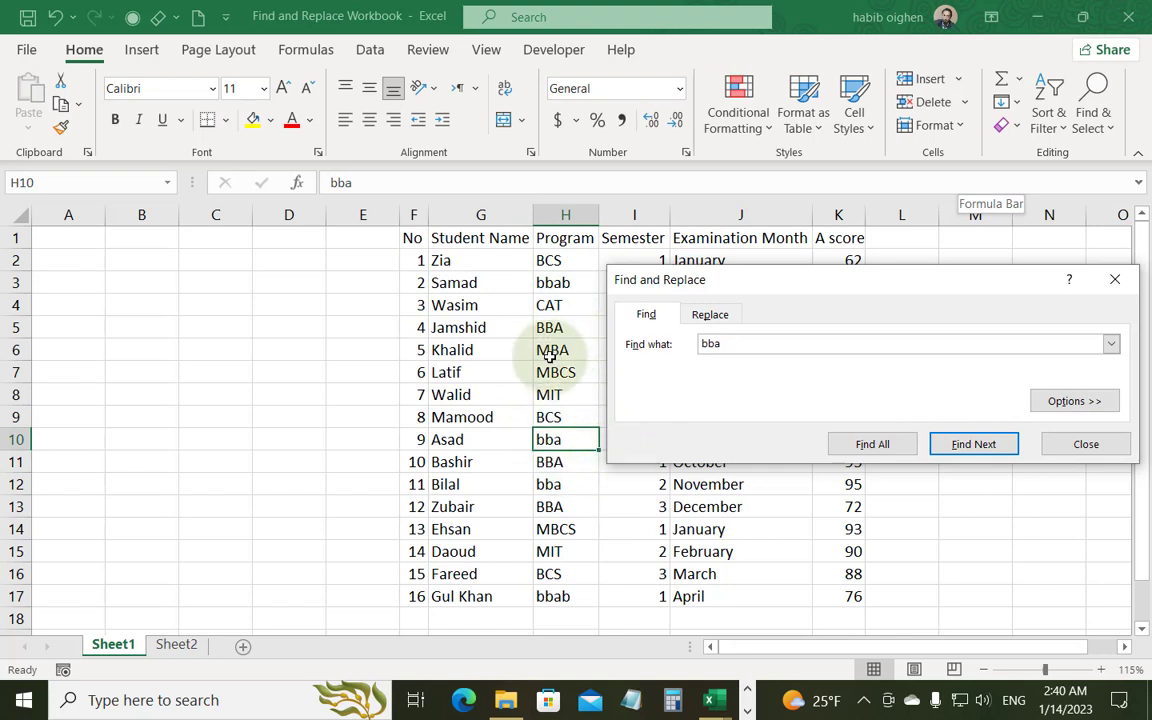
{"action": "left_click", "coordinate": [960, 447]}
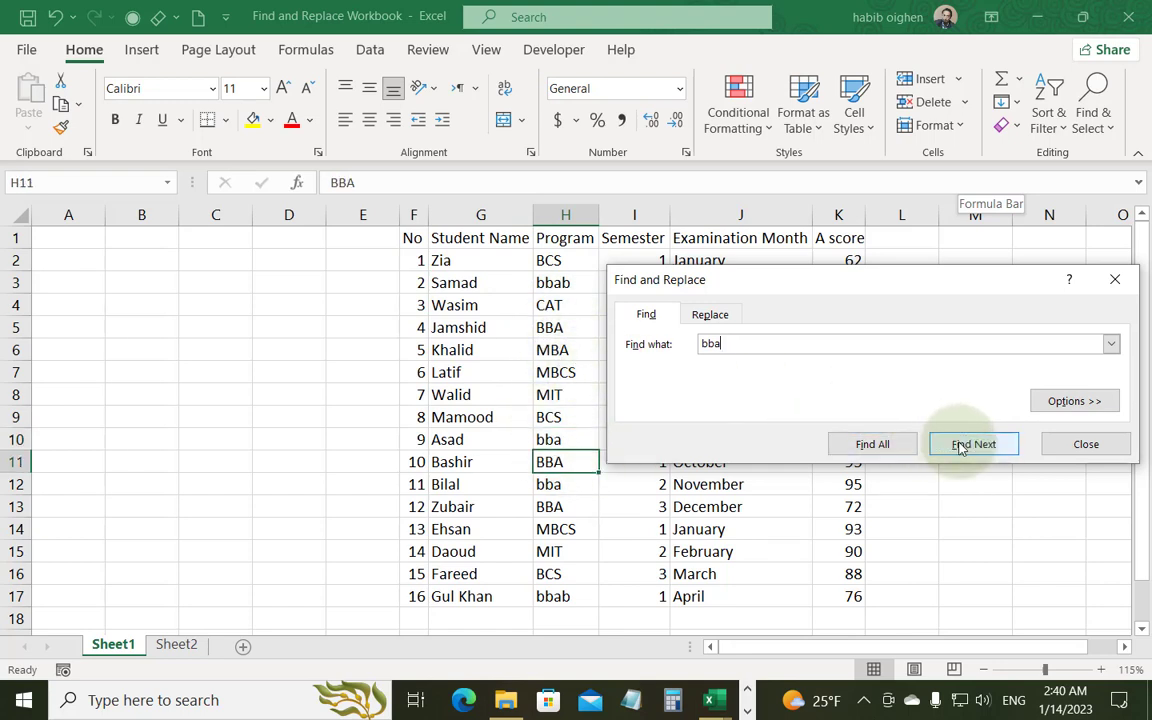
{"action": "left_click", "coordinate": [960, 447]}
{"action": "left_click", "coordinate": [960, 447]}
{"action": "left_click", "coordinate": [960, 447]}
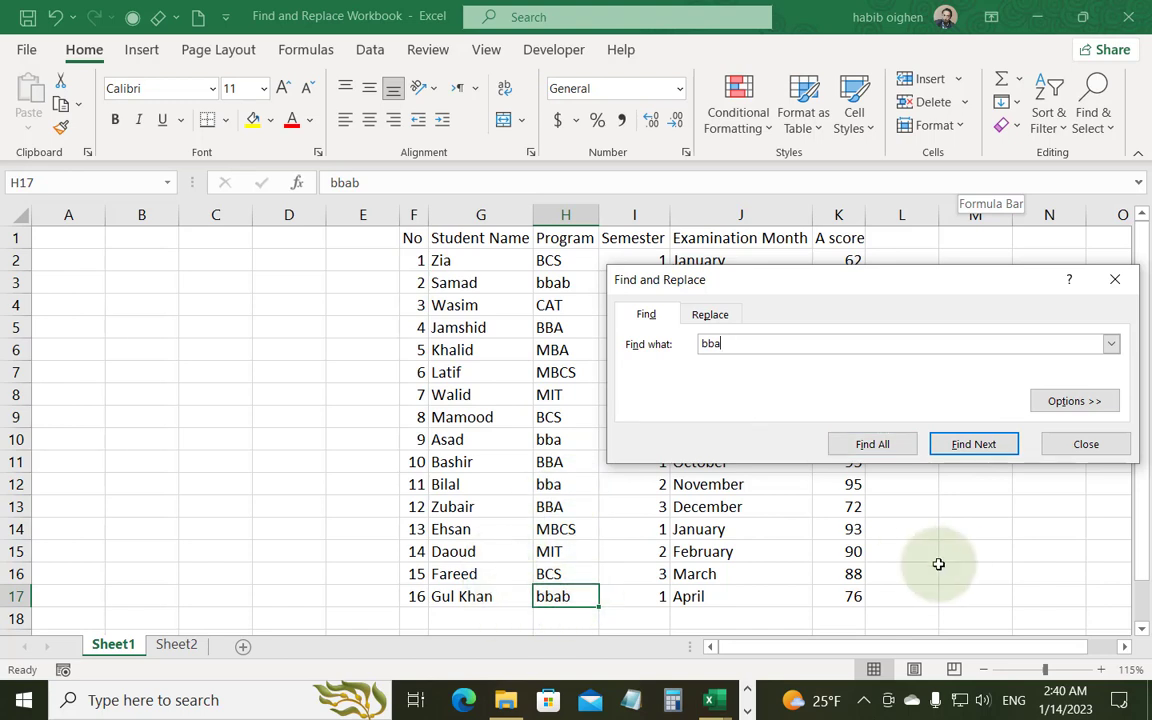
{"action": "left_click", "coordinate": [968, 447]}
{"action": "left_click", "coordinate": [968, 447]}
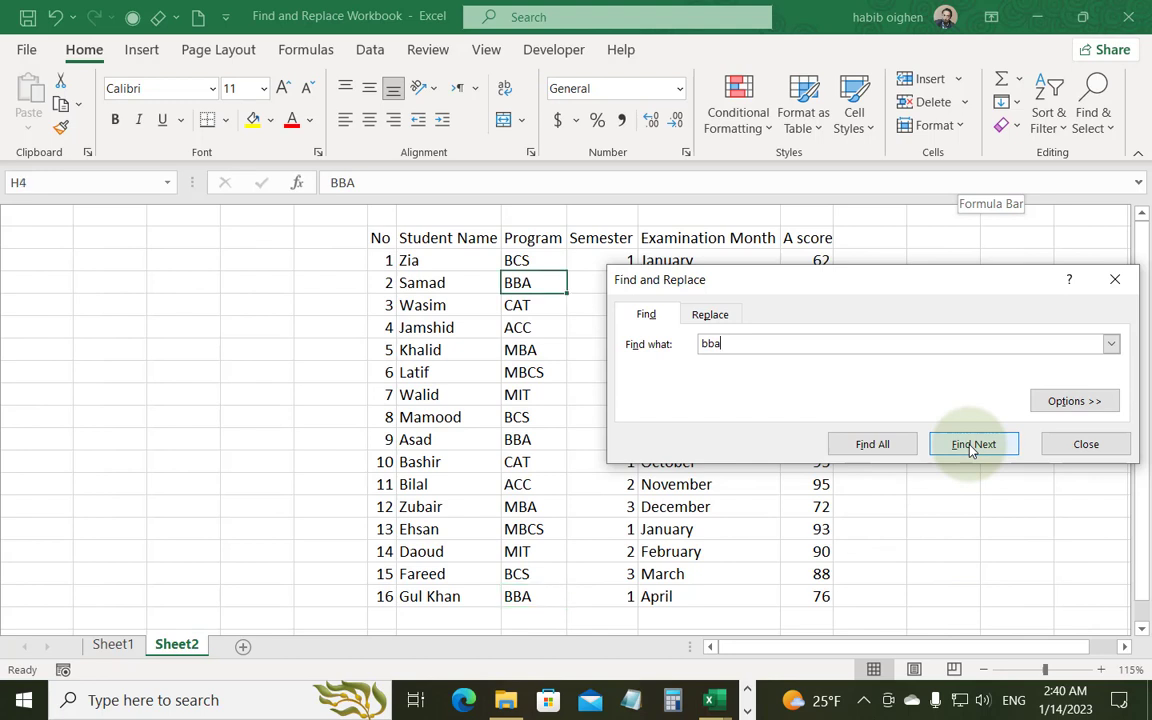
{"action": "left_click", "coordinate": [968, 447]}
{"action": "left_click", "coordinate": [968, 447]}
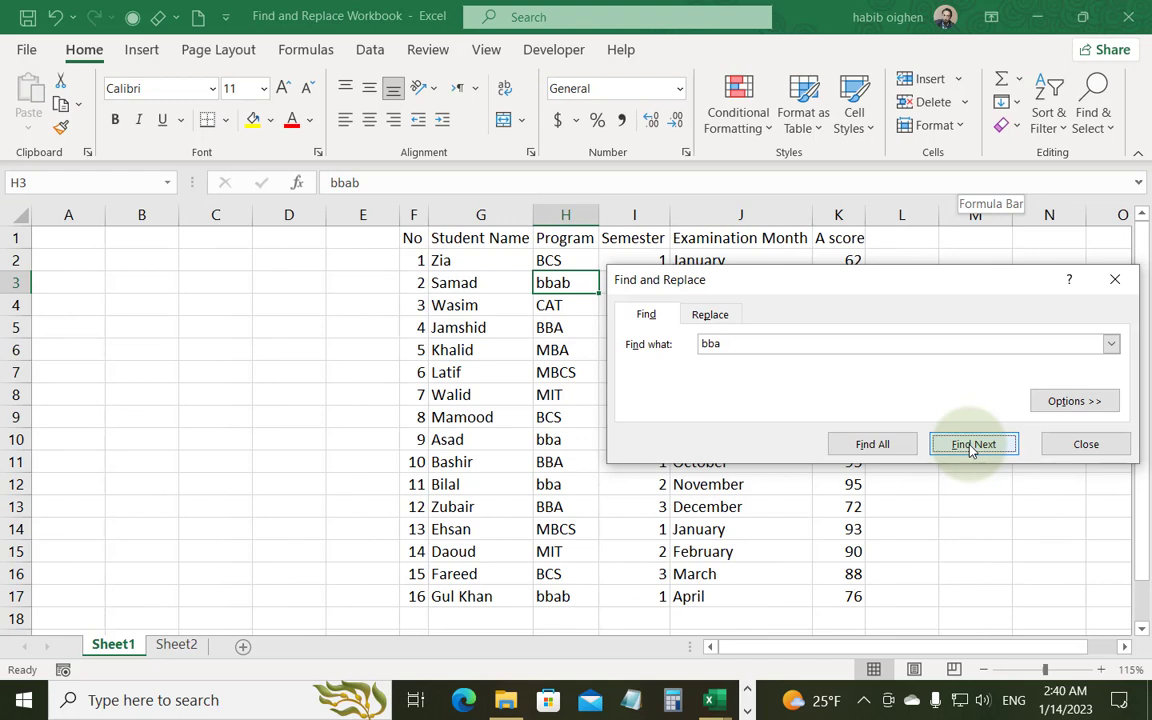
{"action": "left_click", "coordinate": [968, 447]}
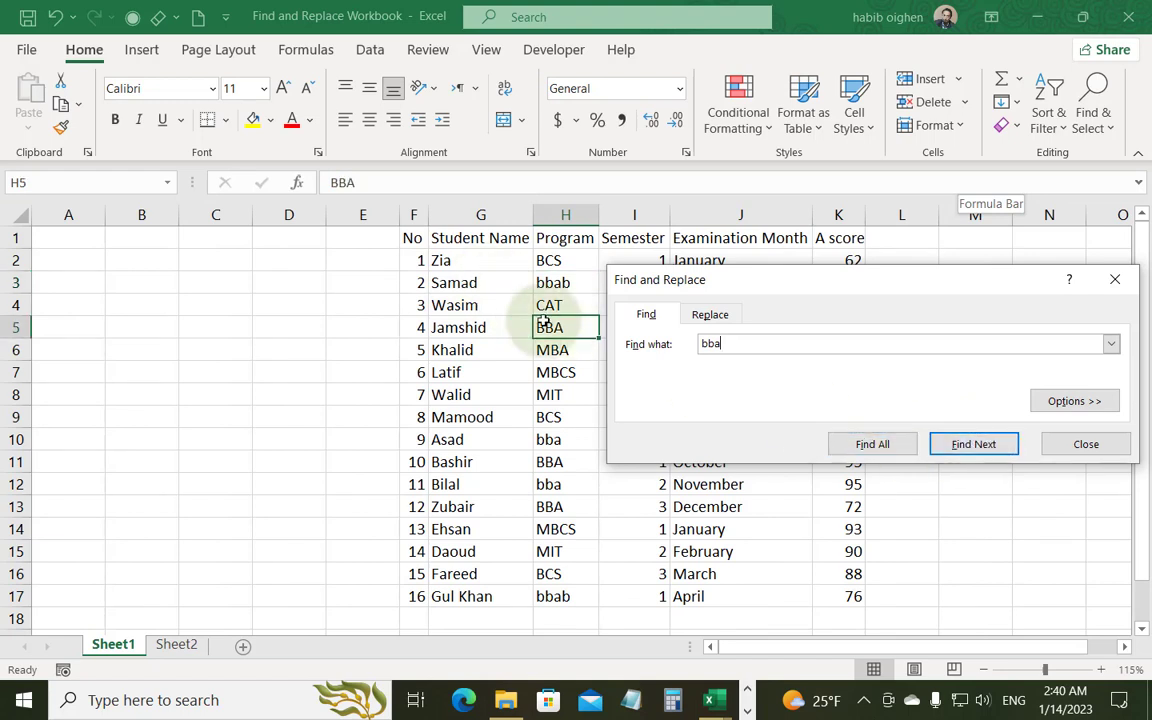
List all "bba" matches in the workbook and select every result in the list
{"action": "left_click", "coordinate": [872, 443]}
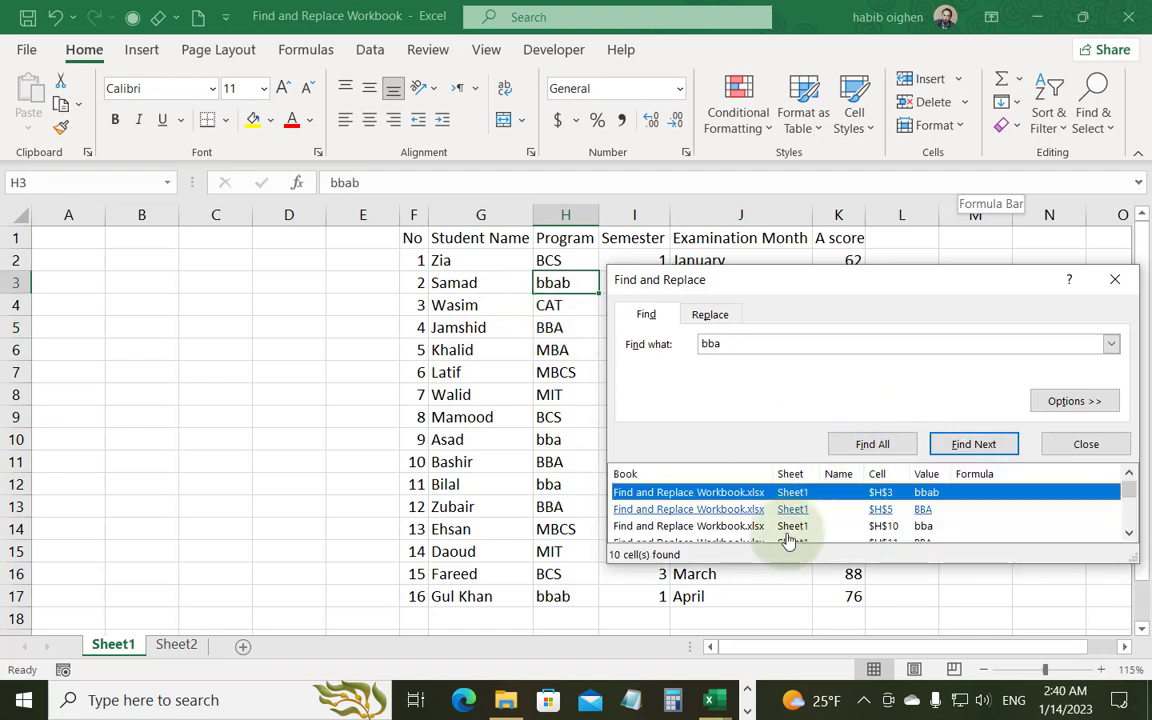
{"action": "key", "text": "ctrl+a"}
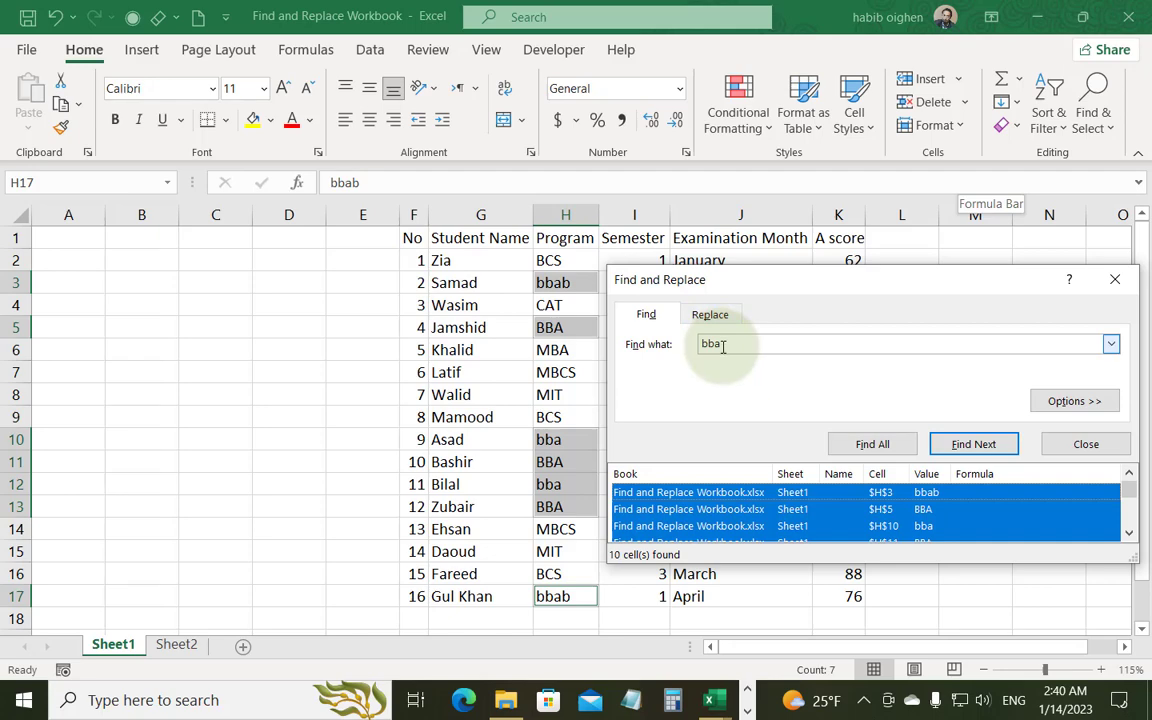
Expand the search options, enable Match case, list all "bba" matches again and select all the results
{"action": "left_click", "coordinate": [1074, 400]}
{"action": "left_click_drag", "start_coordinate": [758, 283], "coordinate": [830, 257]}
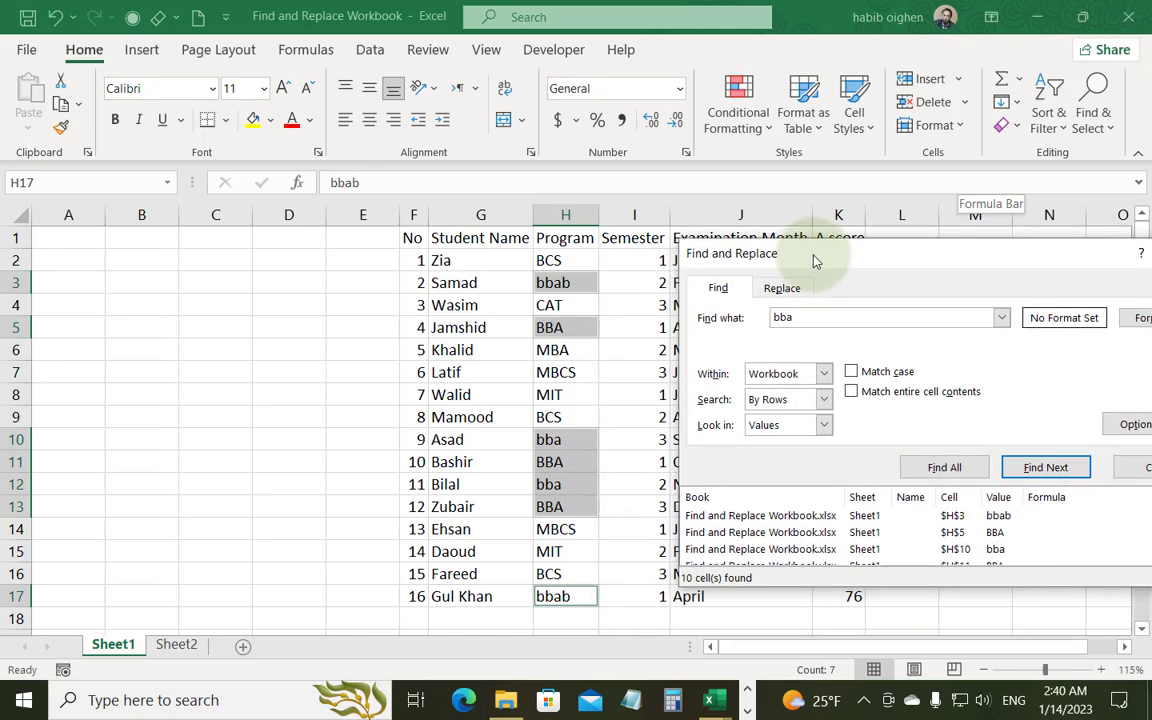
{"action": "left_click", "coordinate": [873, 374]}
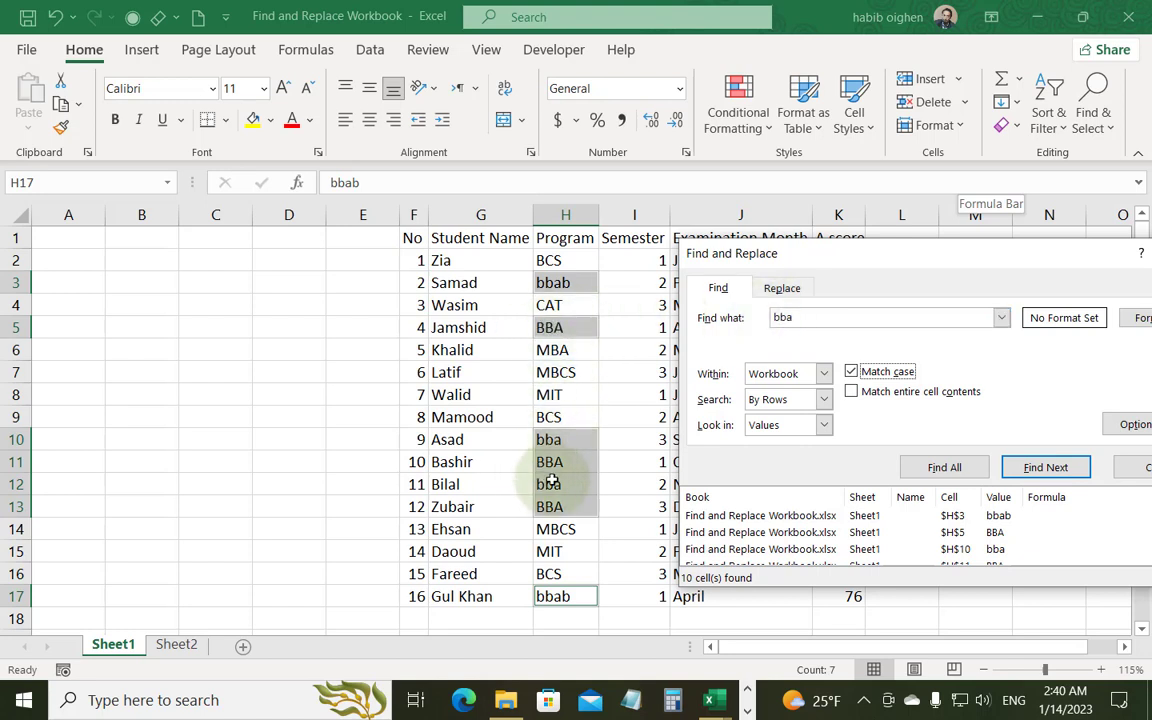
{"action": "left_click", "coordinate": [962, 468]}
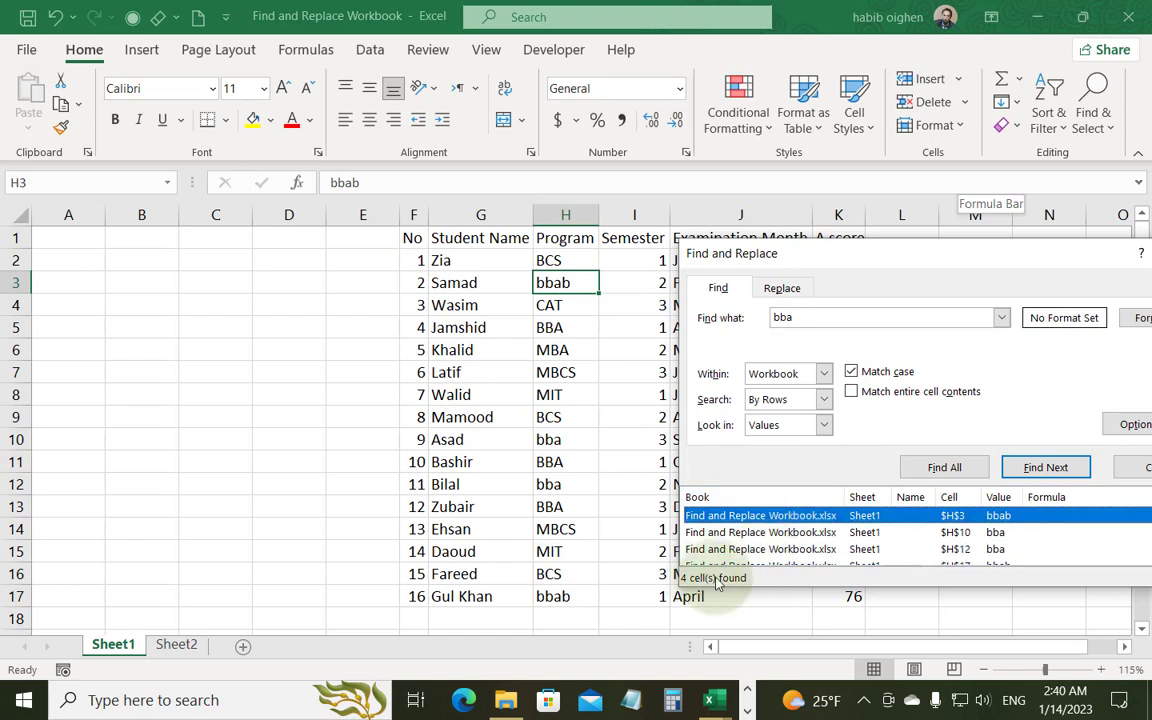
{"action": "key", "text": "ctrl+a"}
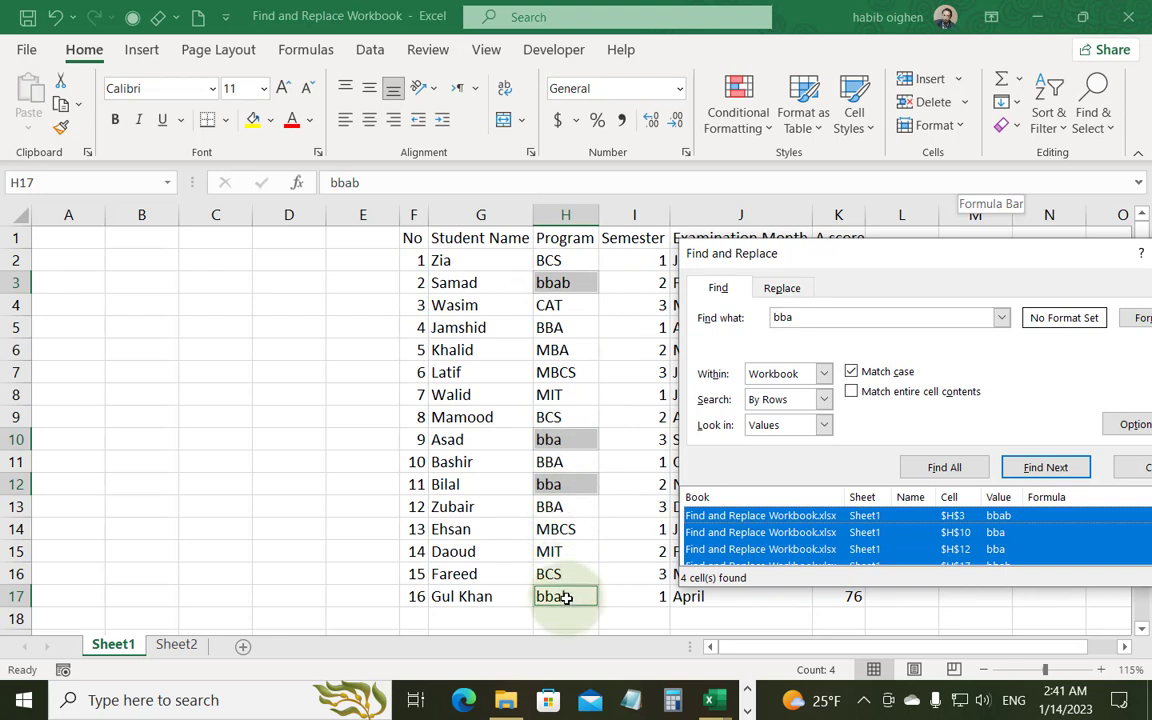
Also enable Match entire cell contents, list all "bba" matches and select the results for H10 and H12
{"action": "left_click", "coordinate": [907, 396]}
{"action": "left_click", "coordinate": [948, 470]}
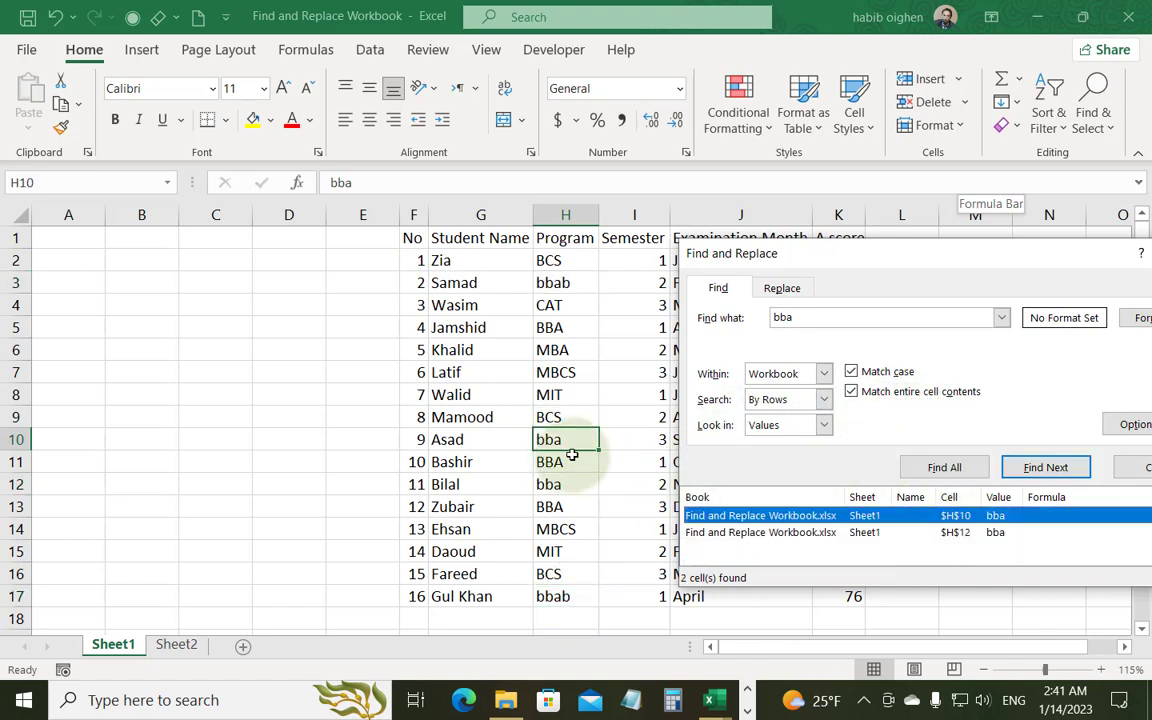
{"action": "left_click", "coordinate": [745, 532], "text": "shift"}
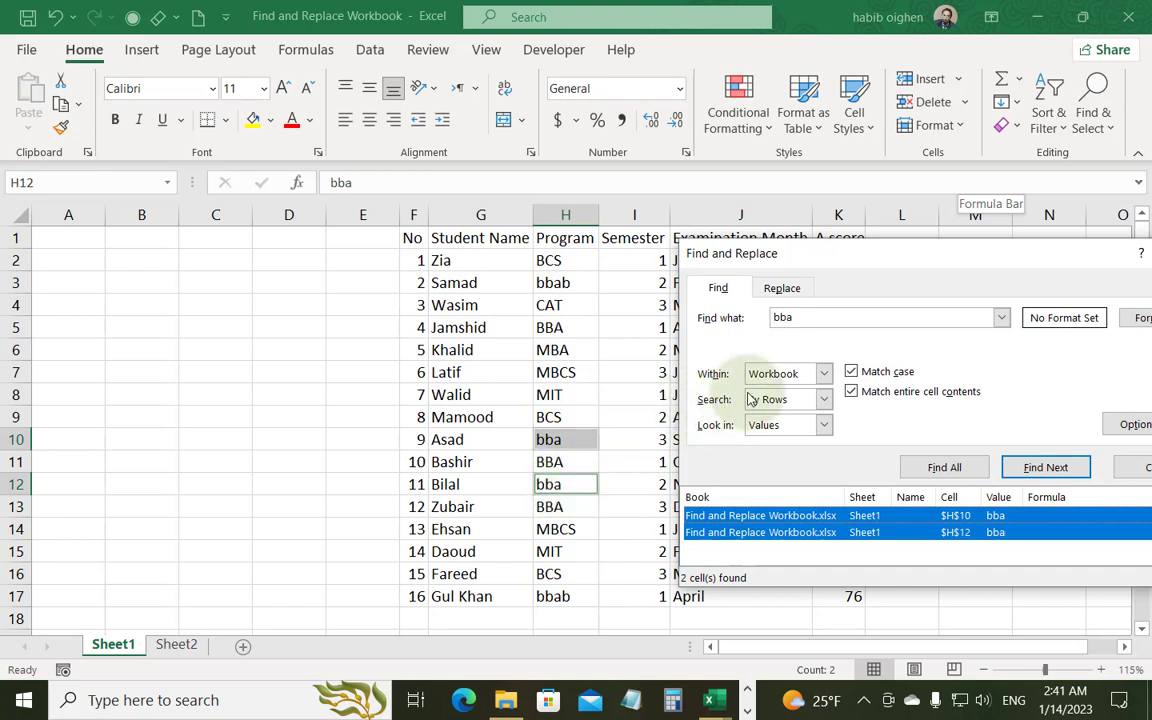
Turn off Match case and Match entire cell contents, and list all "bba" matches again
{"action": "left_click", "coordinate": [851, 372]}
{"action": "left_click", "coordinate": [851, 391]}
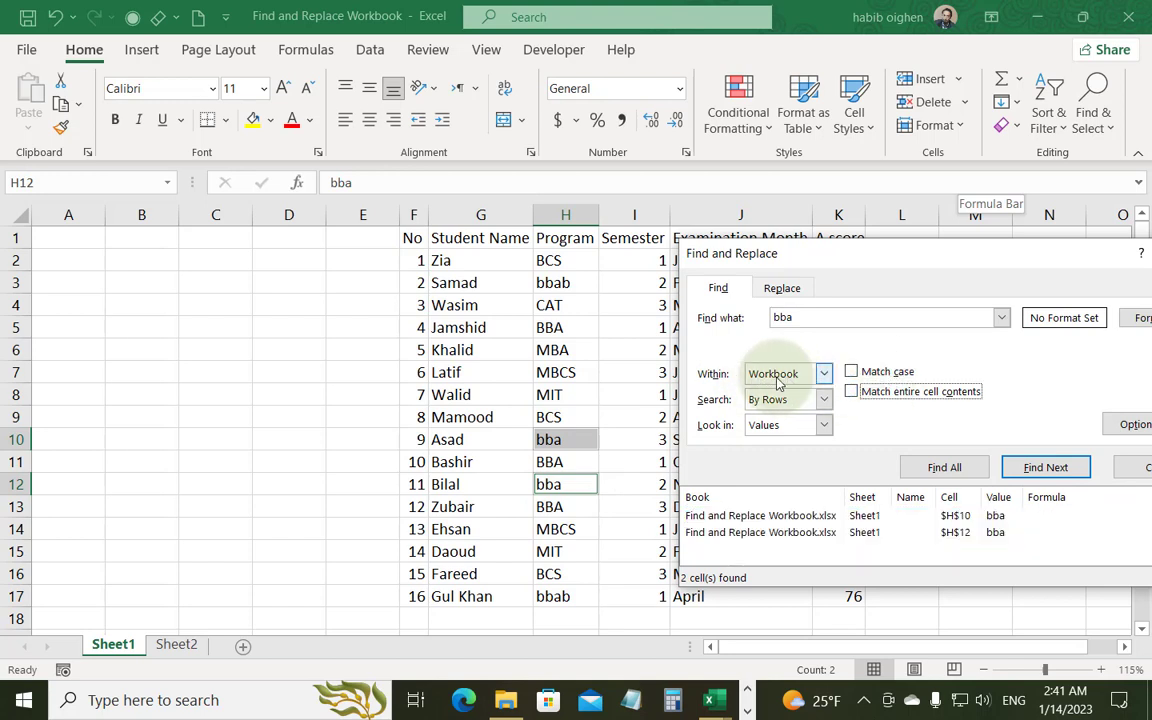
{"action": "left_click", "coordinate": [944, 468]}
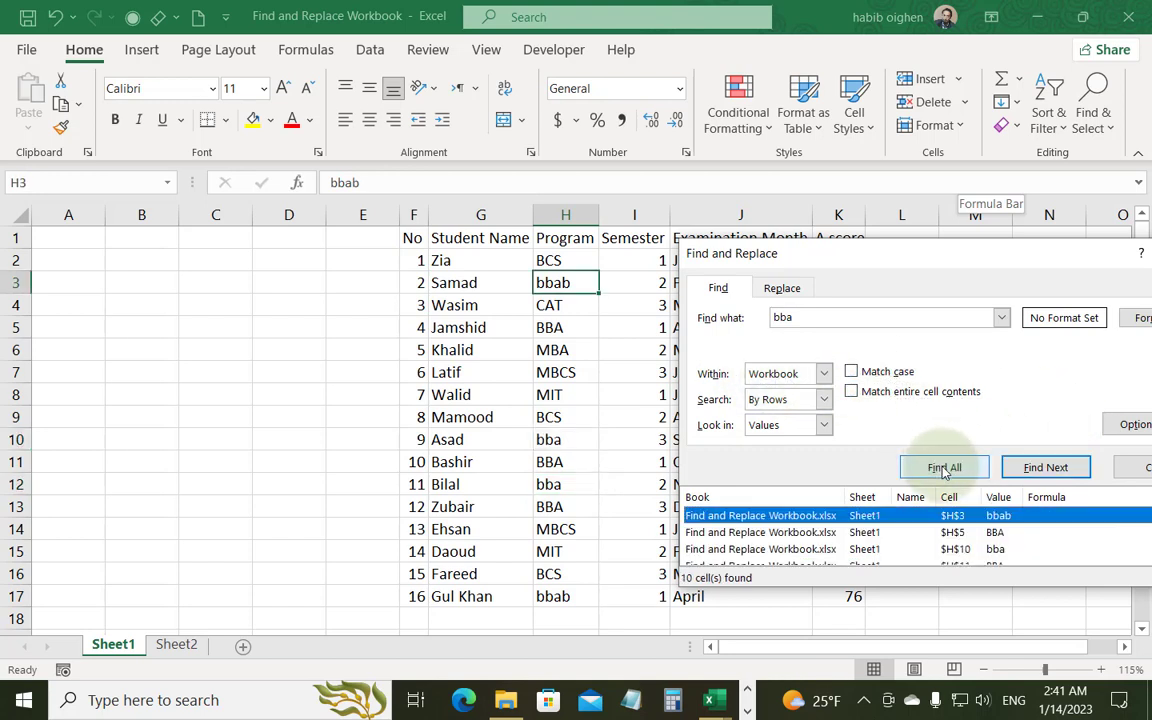
Enlarge the Find and Replace dialog to show the whole results list and move it clear of the Program column
{"action": "left_click_drag", "start_coordinate": [866, 262], "coordinate": [569, 135]}
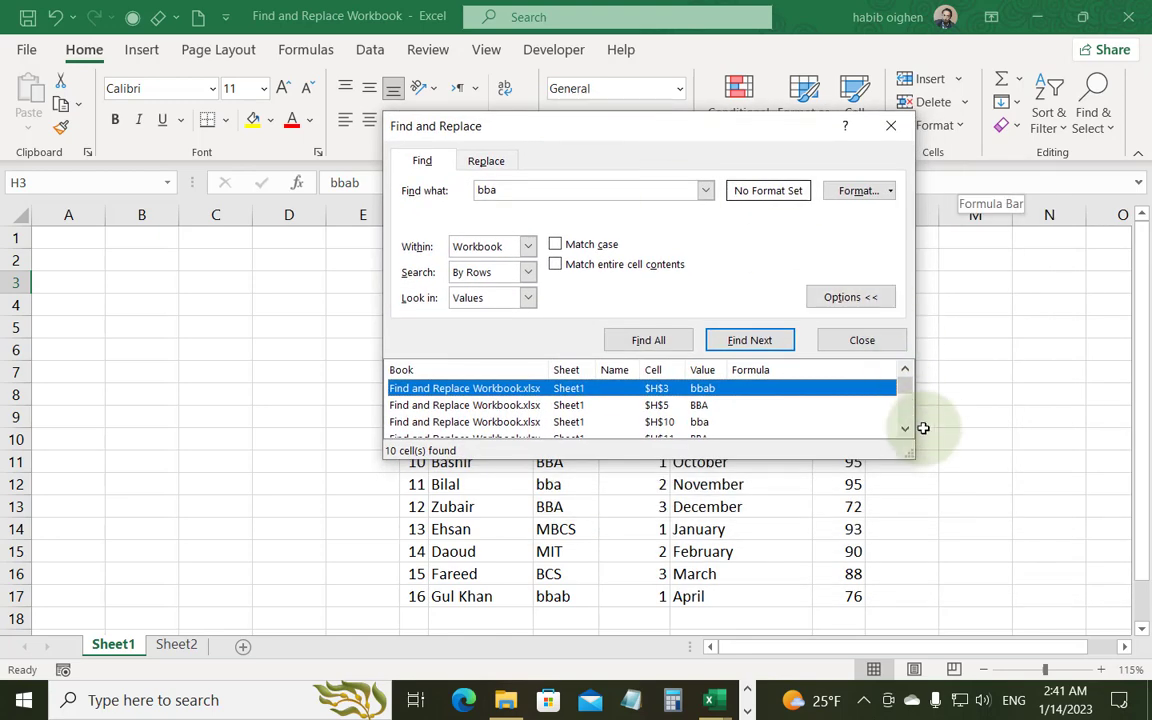
{"action": "left_click_drag", "start_coordinate": [906, 456], "coordinate": [903, 594]}
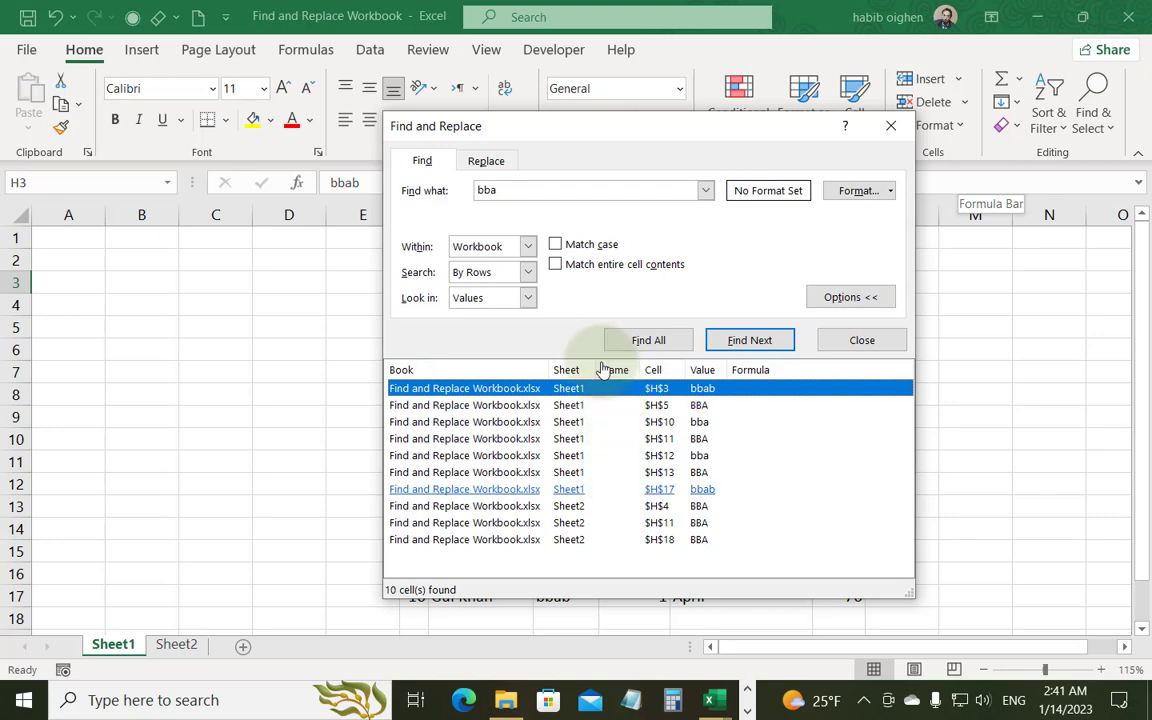
{"action": "left_click_drag", "start_coordinate": [583, 142], "coordinate": [978, 150]}
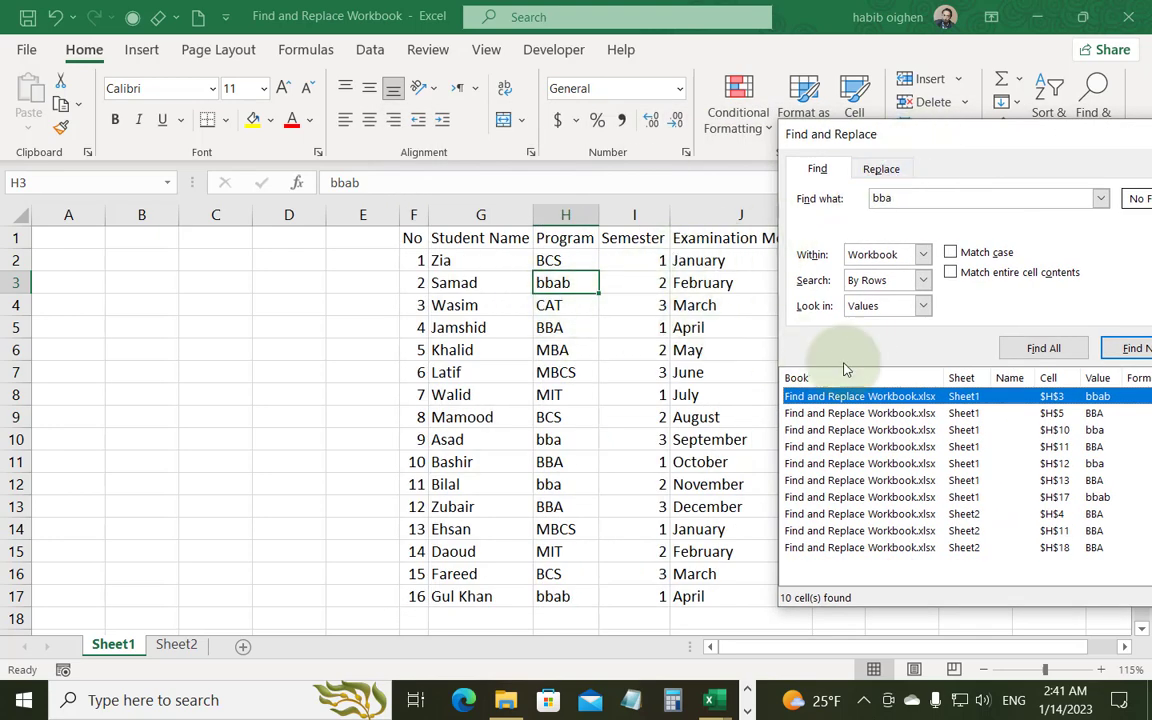
Name cell H3 "program" and widen the Name column in the search results to fit it
{"action": "left_click", "coordinate": [117, 183]}
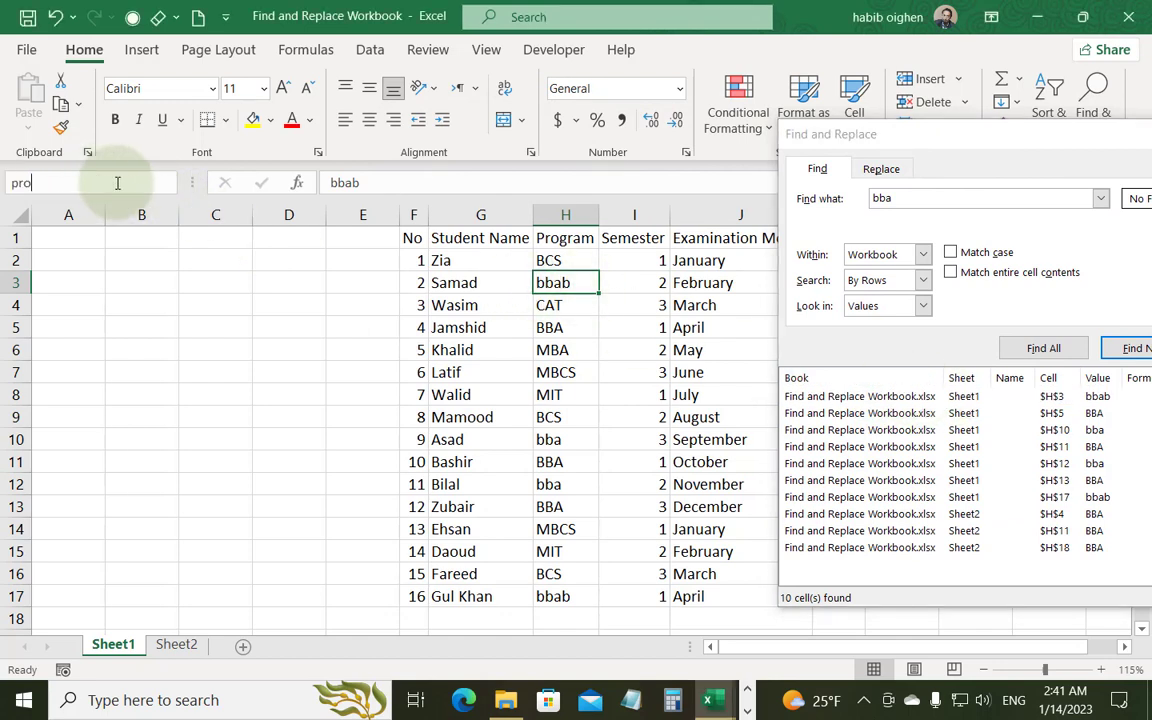
{"action": "key", "text": "Return"}
{"action": "left_click_drag", "start_coordinate": [1036, 377], "coordinate": [1051, 377]}
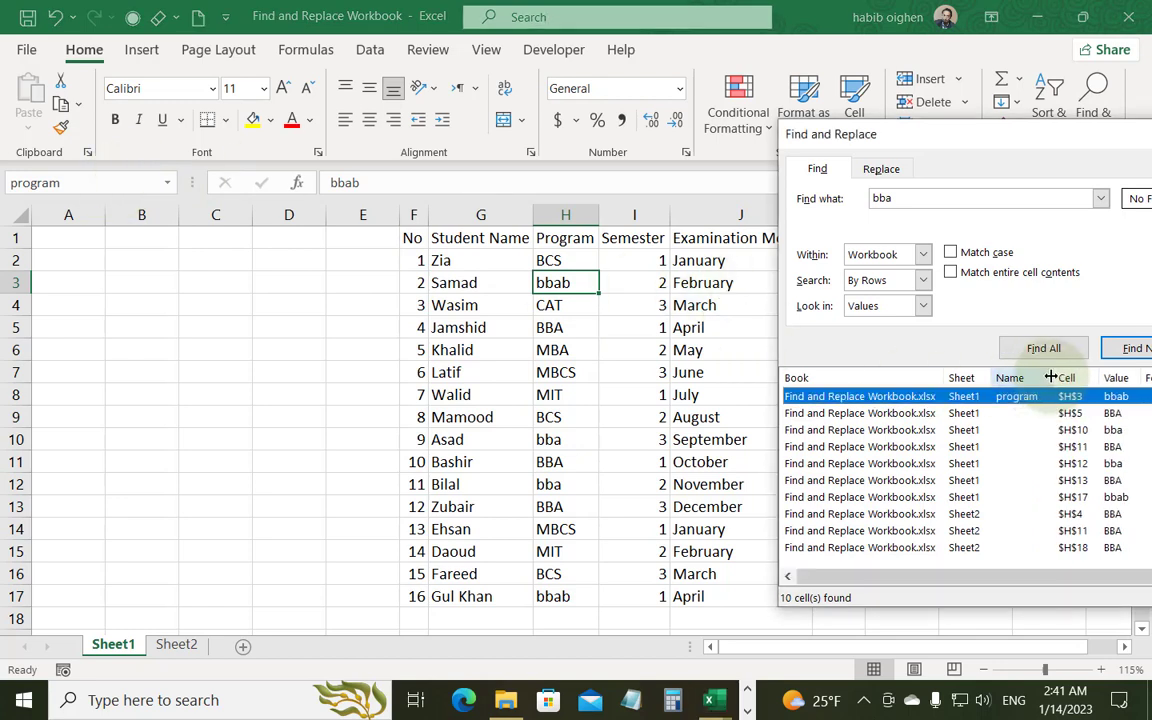
Go to the next "bba" match in cell H5 and name that cell "program2"
{"action": "left_click", "coordinate": [1133, 350]}
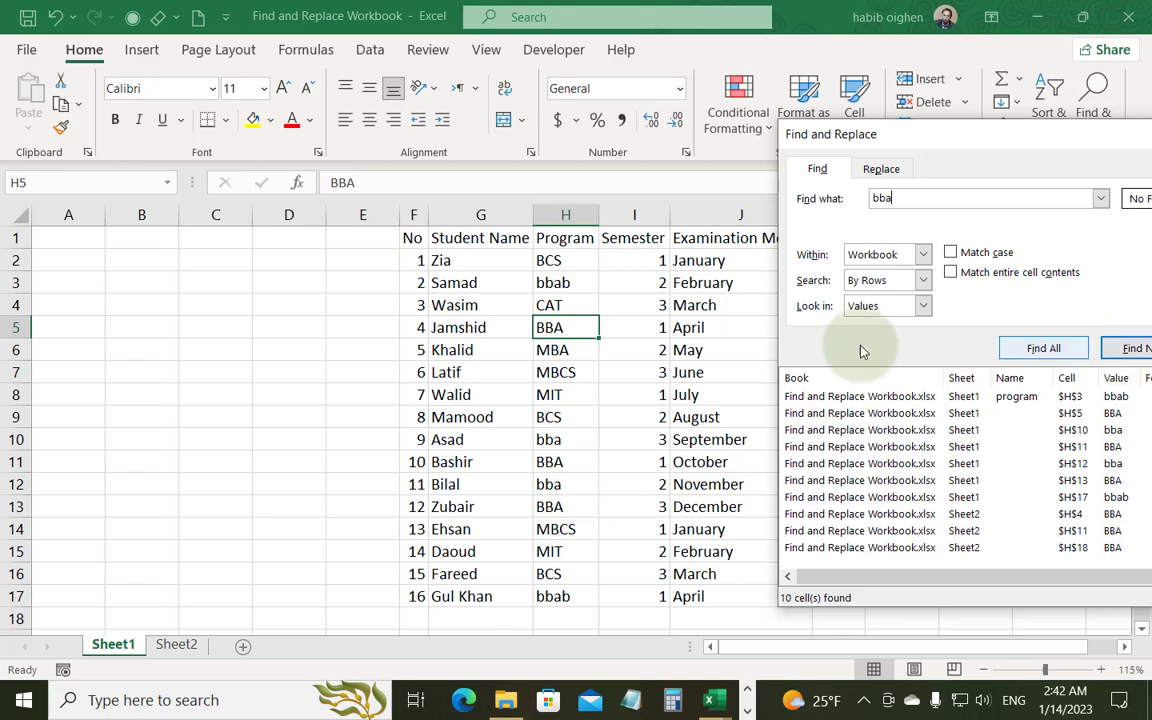
{"action": "left_click", "coordinate": [97, 184]}
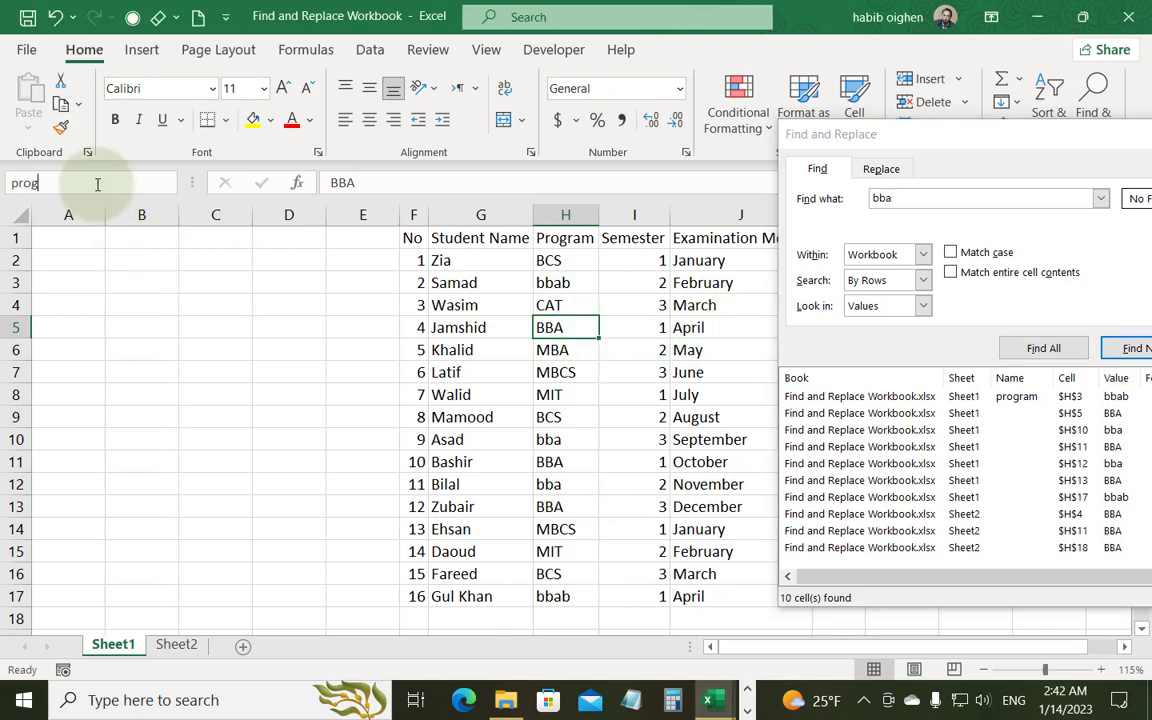
{"action": "key", "text": "Return"}
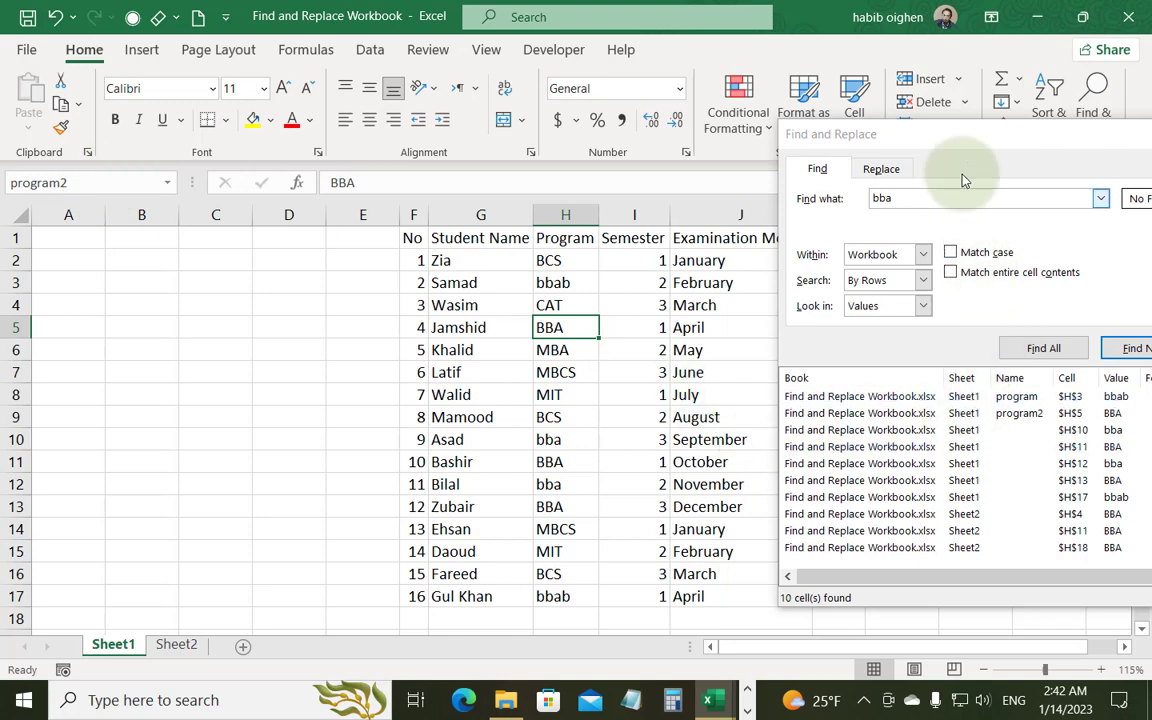
Select the H5 match from the search results and change its content to the formula ="BBA"
{"action": "left_click_drag", "start_coordinate": [949, 149], "coordinate": [792, 150]}
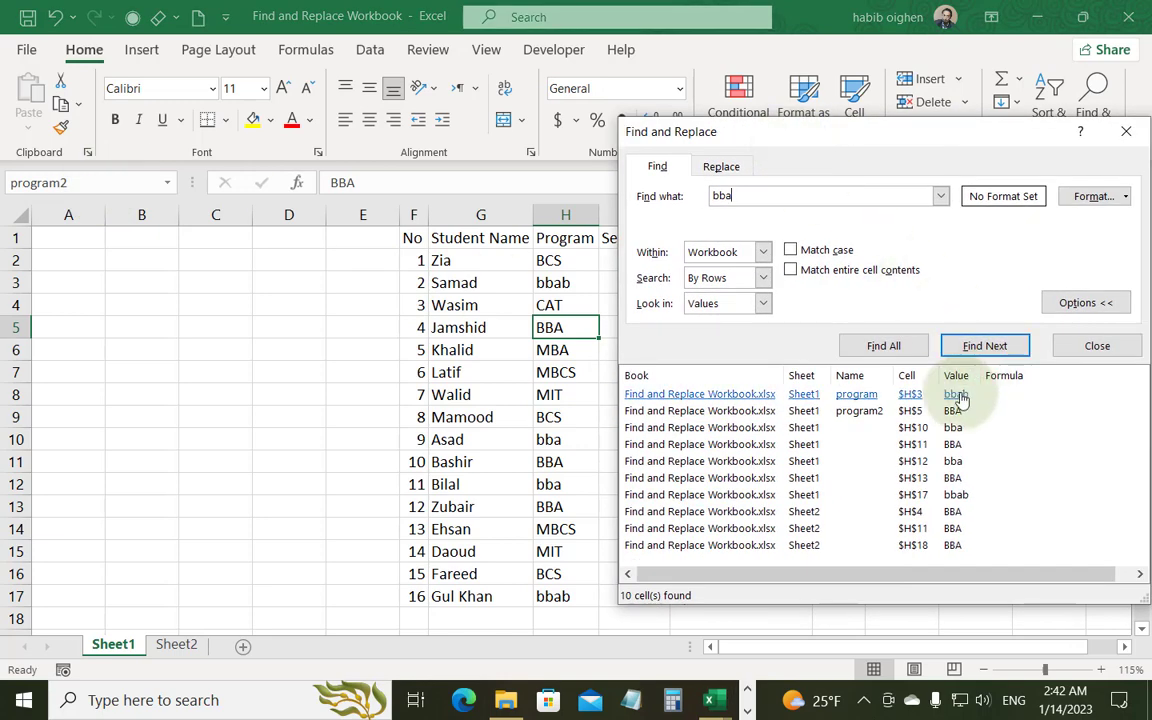
{"action": "left_click", "coordinate": [910, 395]}
{"action": "left_click", "coordinate": [916, 411]}
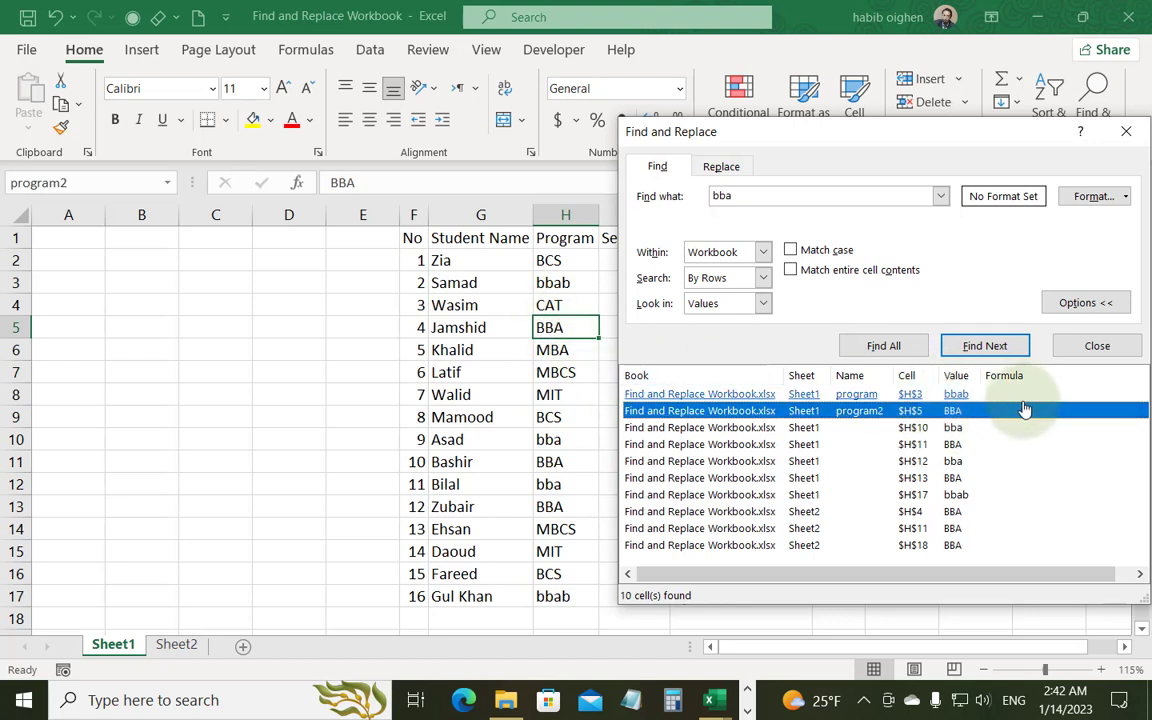
{"action": "left_click", "coordinate": [336, 184]}
{"action": "type", "text": "=\""}
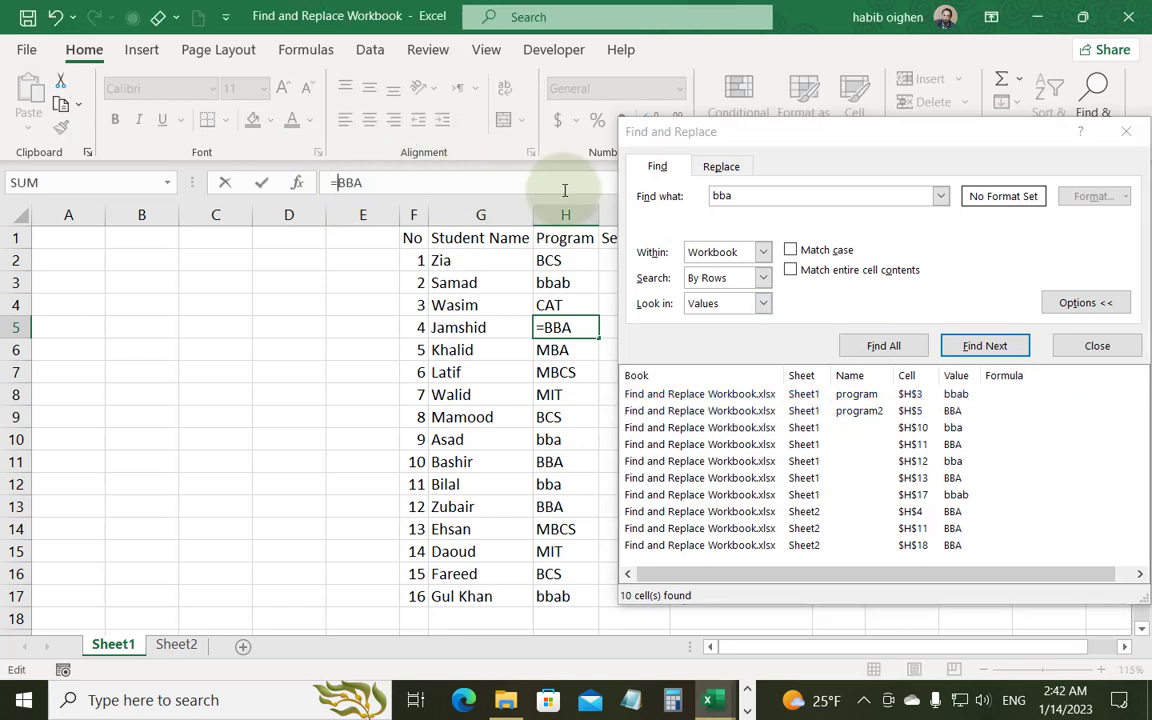
{"action": "left_click", "coordinate": [385, 183]}
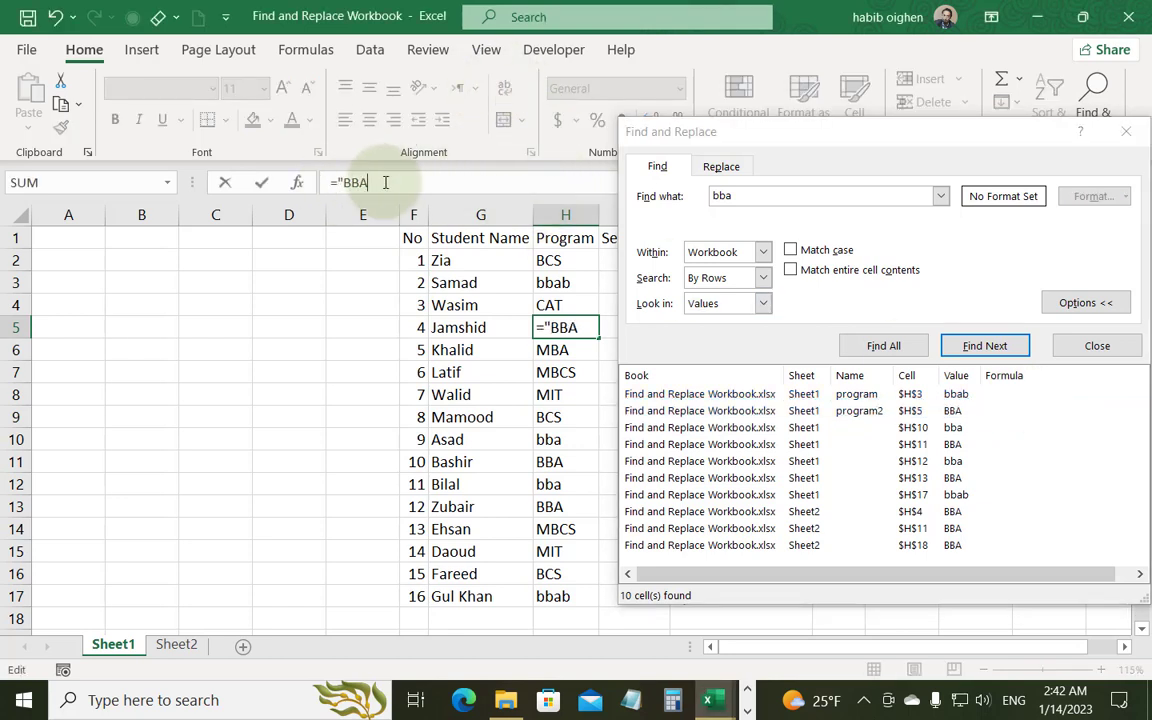
{"action": "key", "text": "Return"}
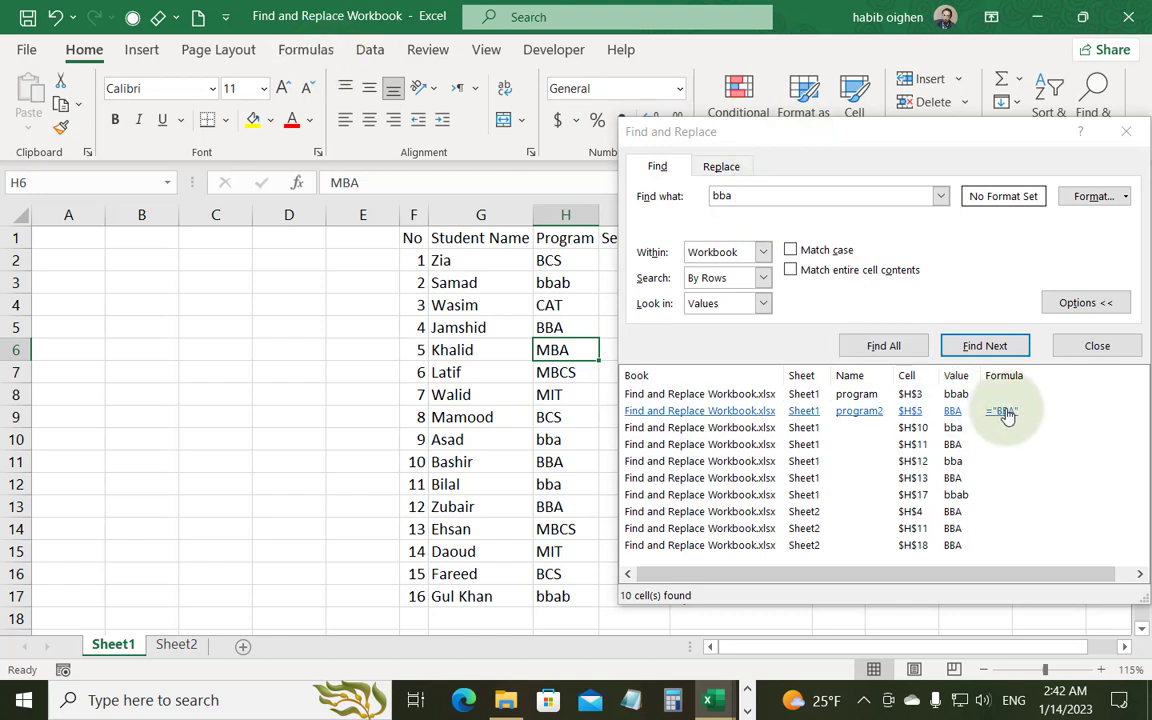
Select the H5 match in the results, restrict the search to the current sheet and list all "bba" matches
{"action": "left_click", "coordinate": [958, 413]}
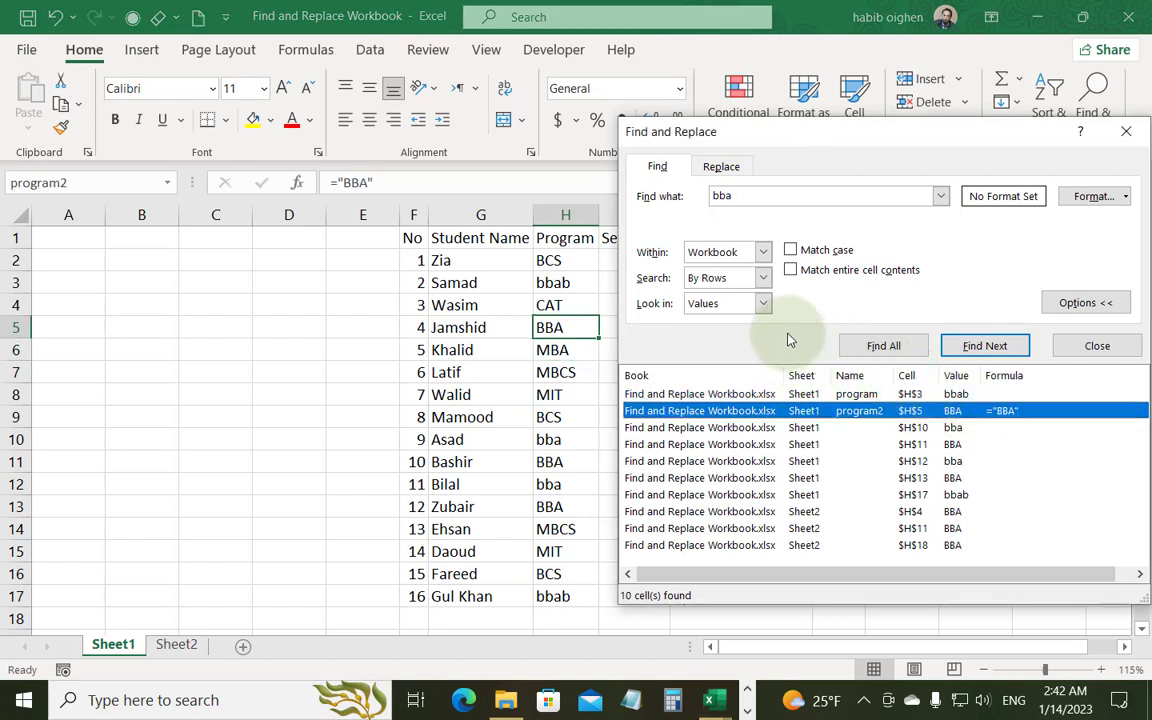
{"action": "left_click", "coordinate": [744, 257]}
{"action": "left_click", "coordinate": [708, 270]}
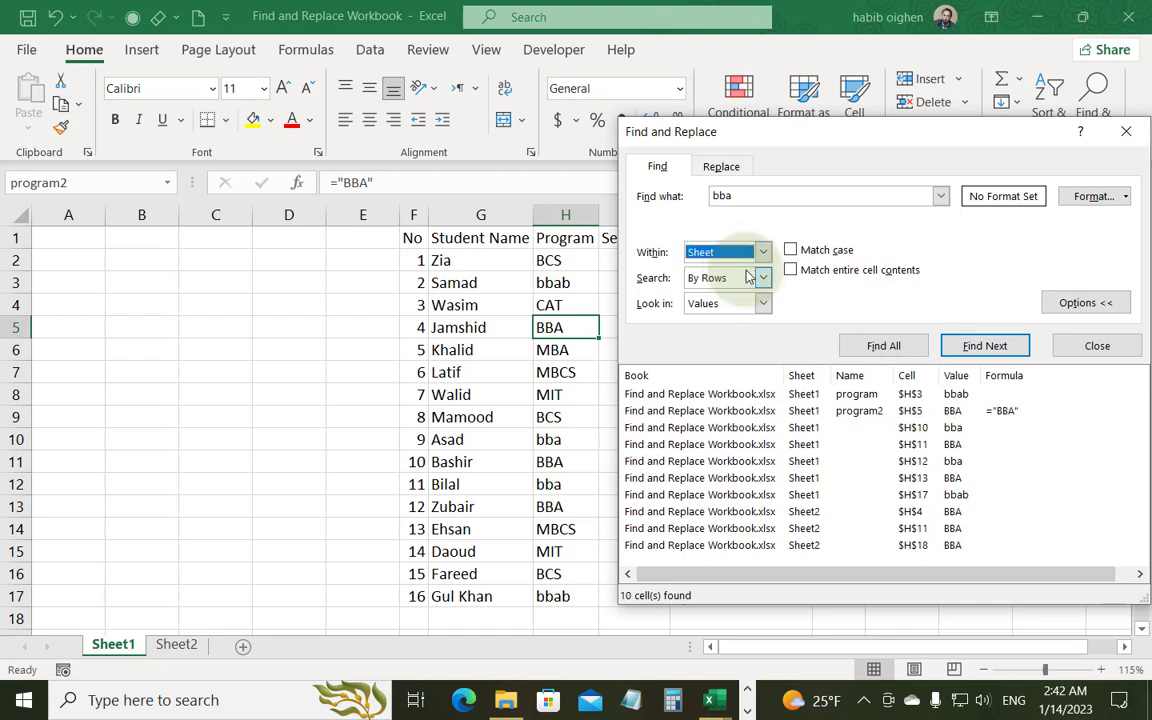
{"action": "left_click", "coordinate": [874, 348]}
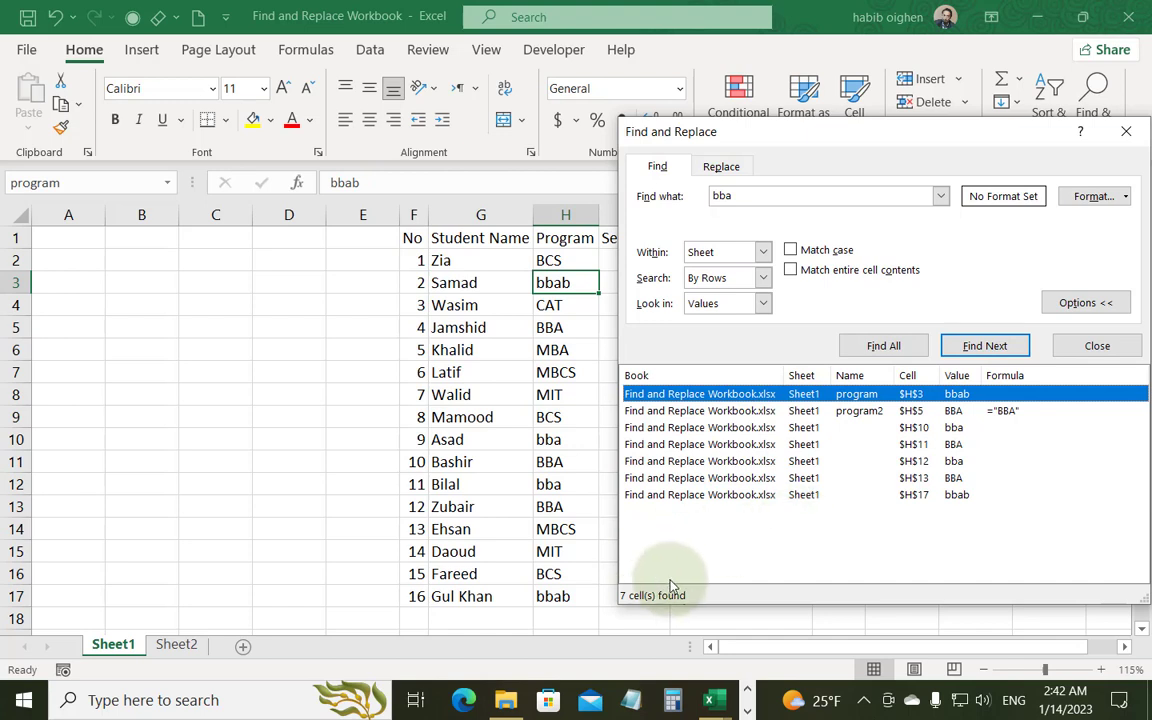
Keep the search order By Rows, replace the search text with "a" and move the dialog off the Program column
{"action": "left_click", "coordinate": [718, 289]}
{"action": "left_click", "coordinate": [716, 287]}
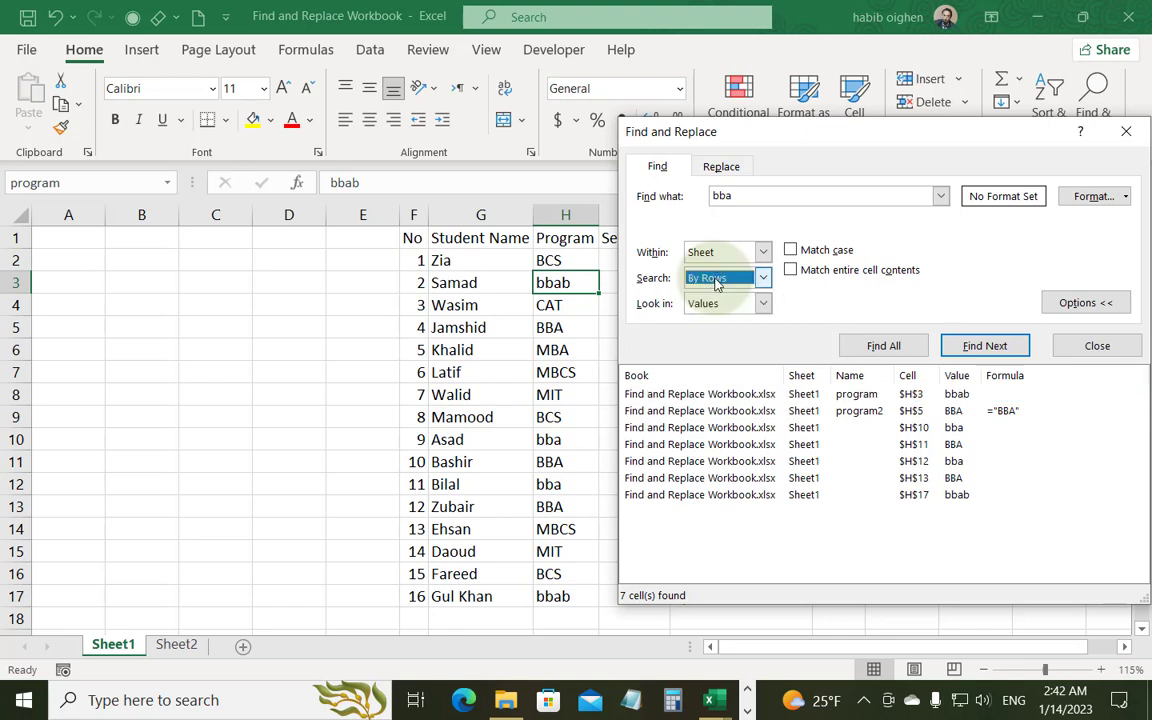
{"action": "left_click_drag", "start_coordinate": [746, 193], "coordinate": [671, 191]}
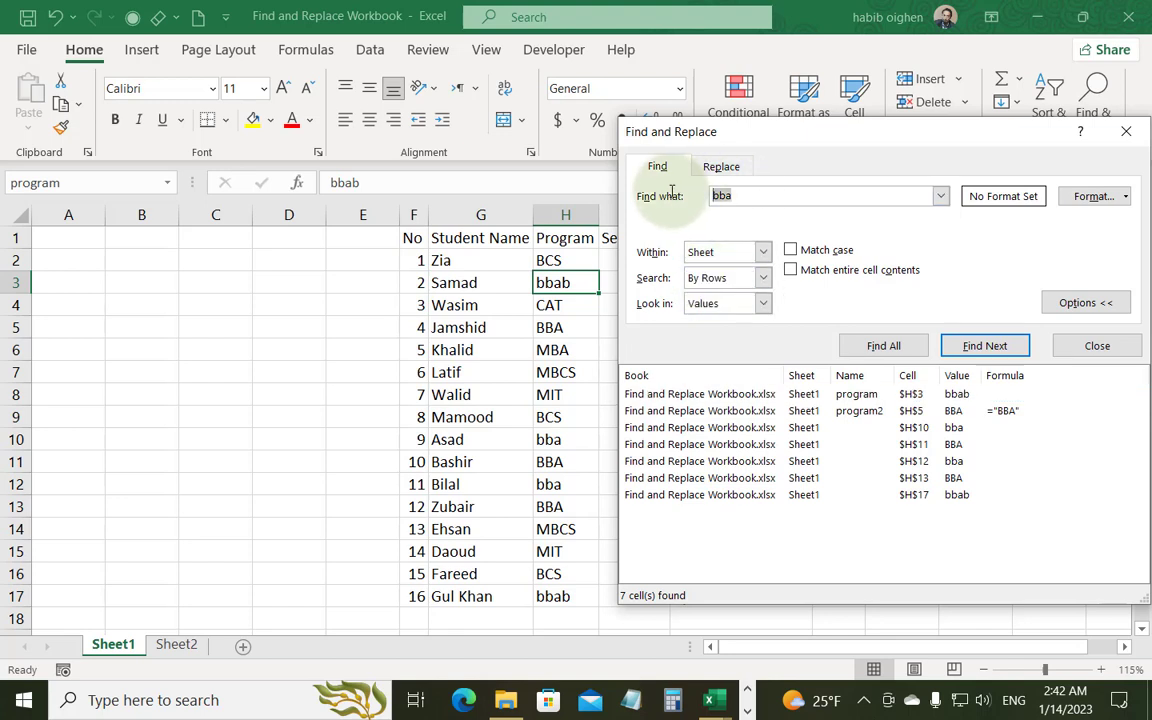
{"action": "key", "text": "BackSpace"}
{"action": "left_click_drag", "start_coordinate": [708, 143], "coordinate": [893, 157]}
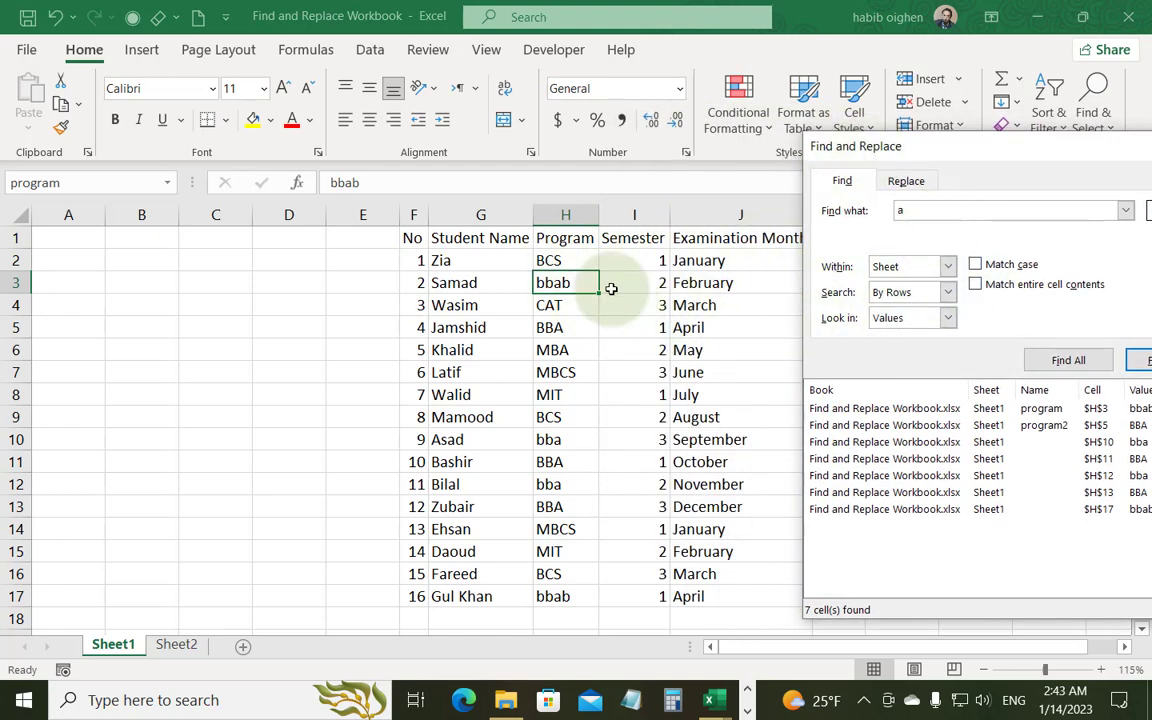
{"action": "left_click_drag", "start_coordinate": [866, 157], "coordinate": [763, 88]}
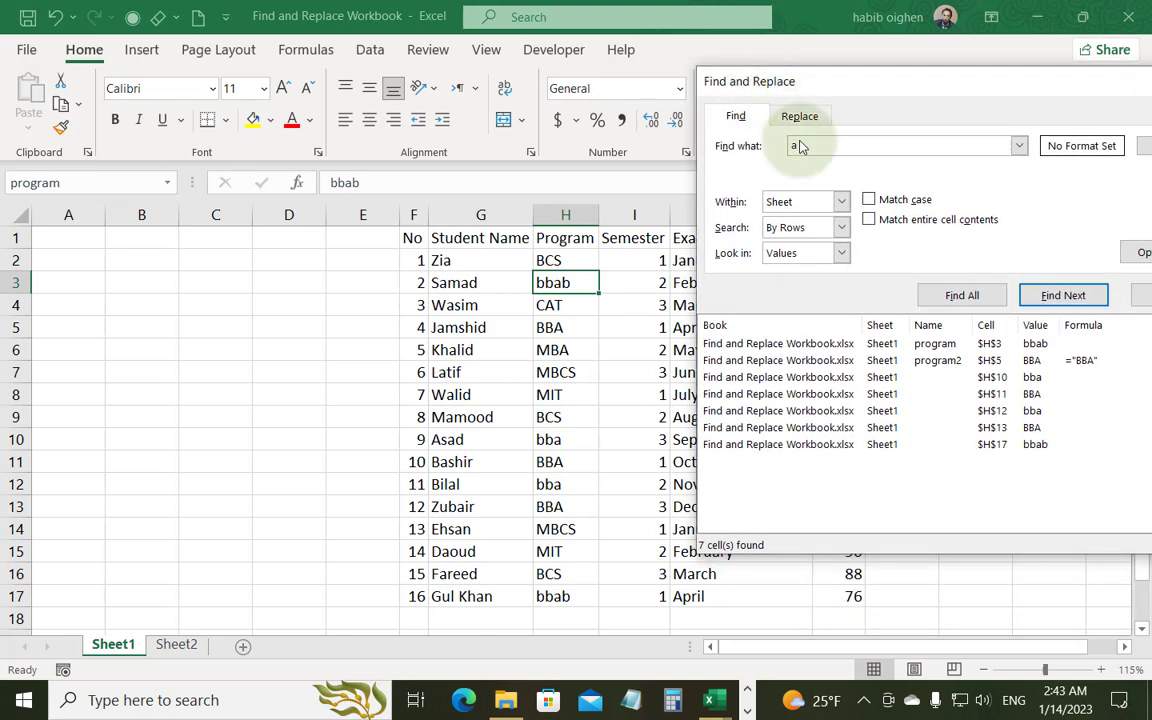
Step through the "a" matches row by row as far as cell H6, keeping the dialog clear of the table
{"action": "left_click", "coordinate": [1058, 296]}
{"action": "left_click", "coordinate": [487, 305]}
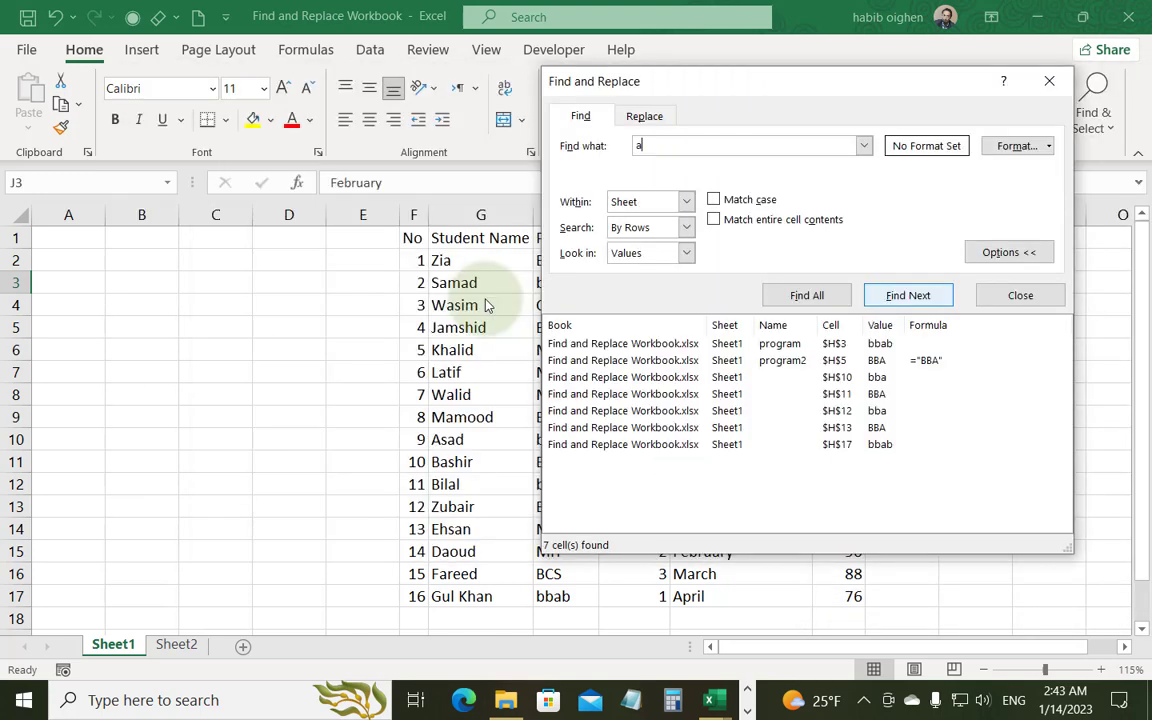
{"action": "left_click_drag", "start_coordinate": [740, 96], "coordinate": [828, 212]}
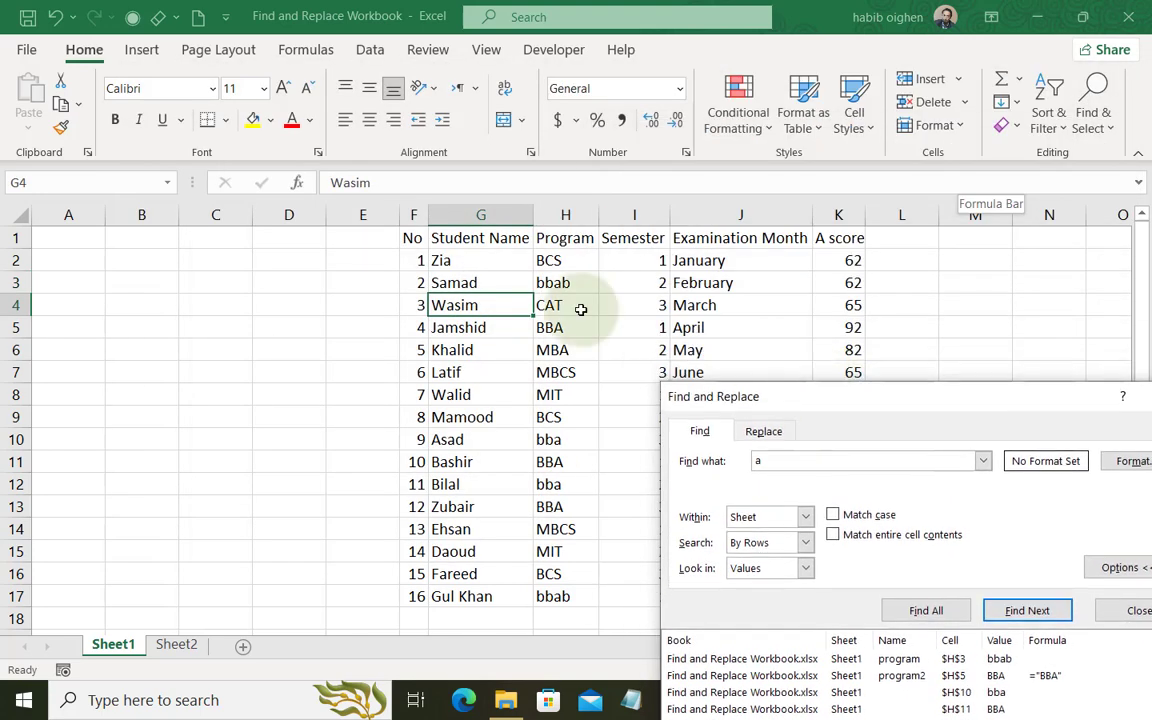
{"action": "left_click", "coordinate": [1048, 614]}
{"action": "left_click", "coordinate": [1050, 617]}
{"action": "left_click", "coordinate": [1050, 617]}
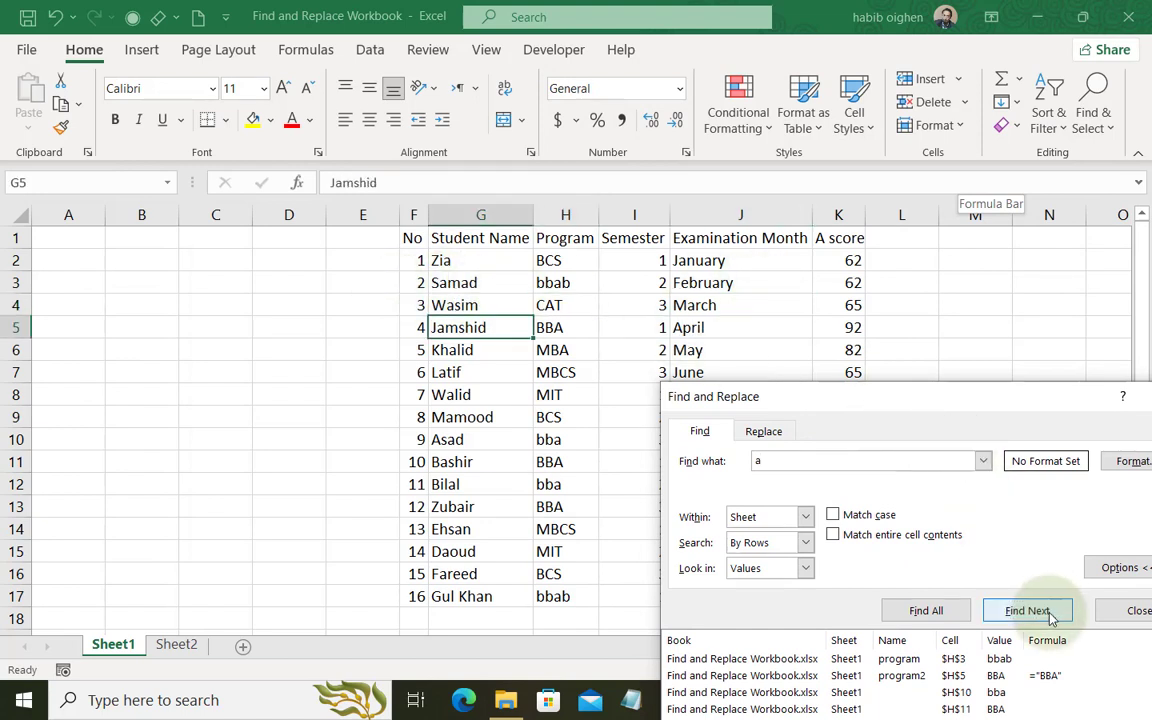
{"action": "left_click", "coordinate": [1050, 617]}
{"action": "left_click", "coordinate": [1050, 617]}
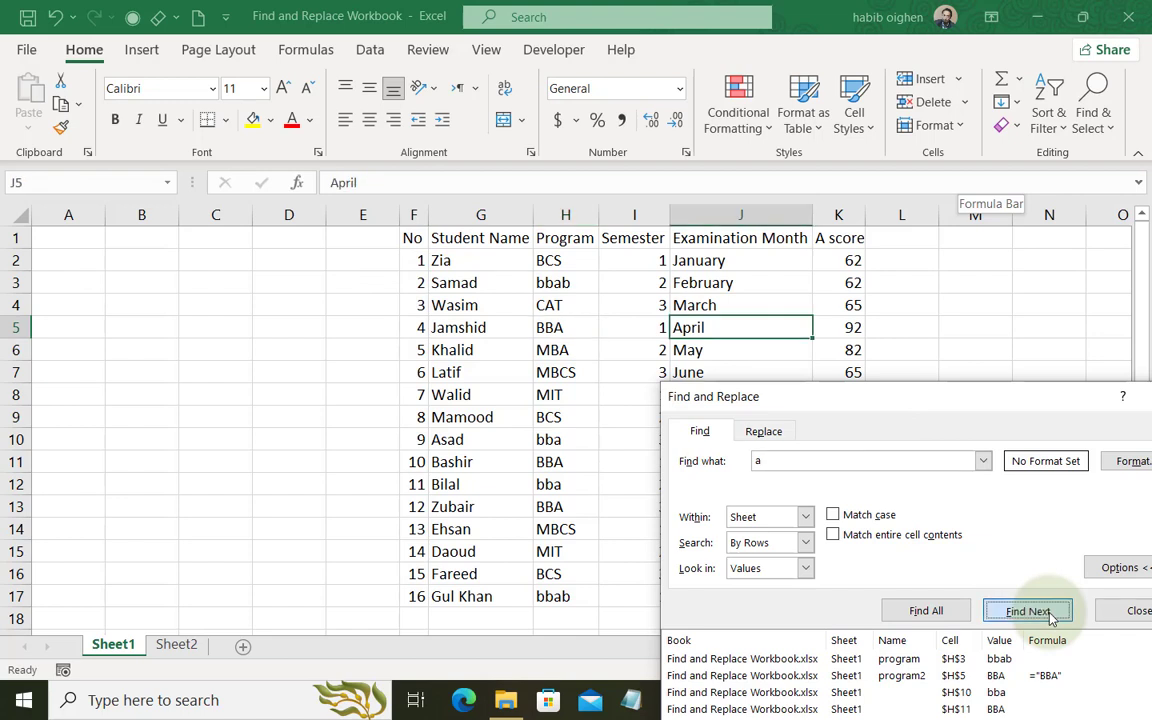
{"action": "left_click", "coordinate": [1050, 617]}
{"action": "left_click", "coordinate": [1050, 617]}
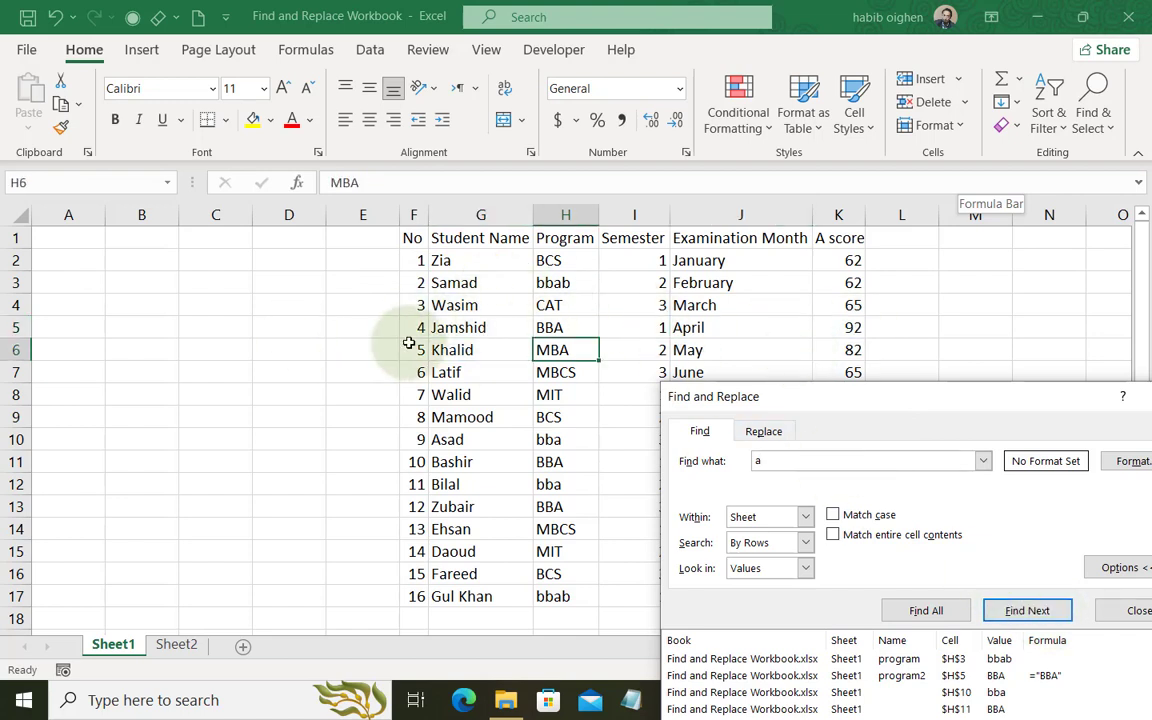
Change the search order to By Columns and move the dialog clear of the Program and Semester columns
{"action": "left_click_drag", "start_coordinate": [771, 400], "coordinate": [703, 162]}
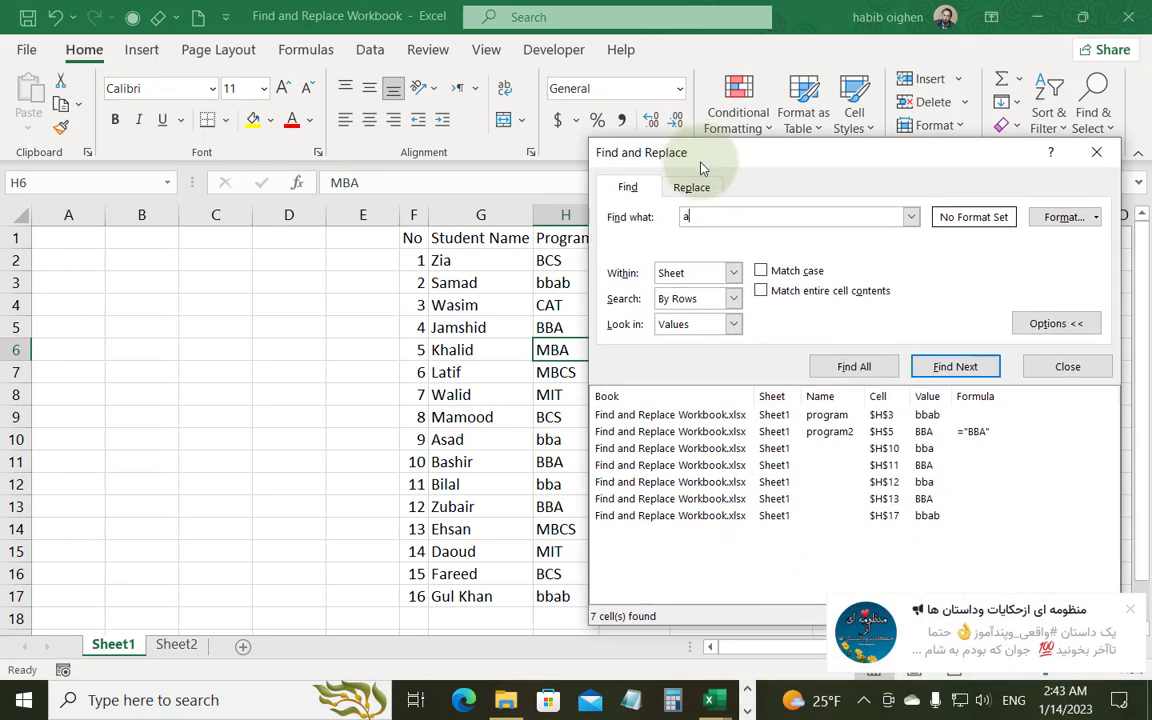
{"action": "left_click", "coordinate": [733, 298]}
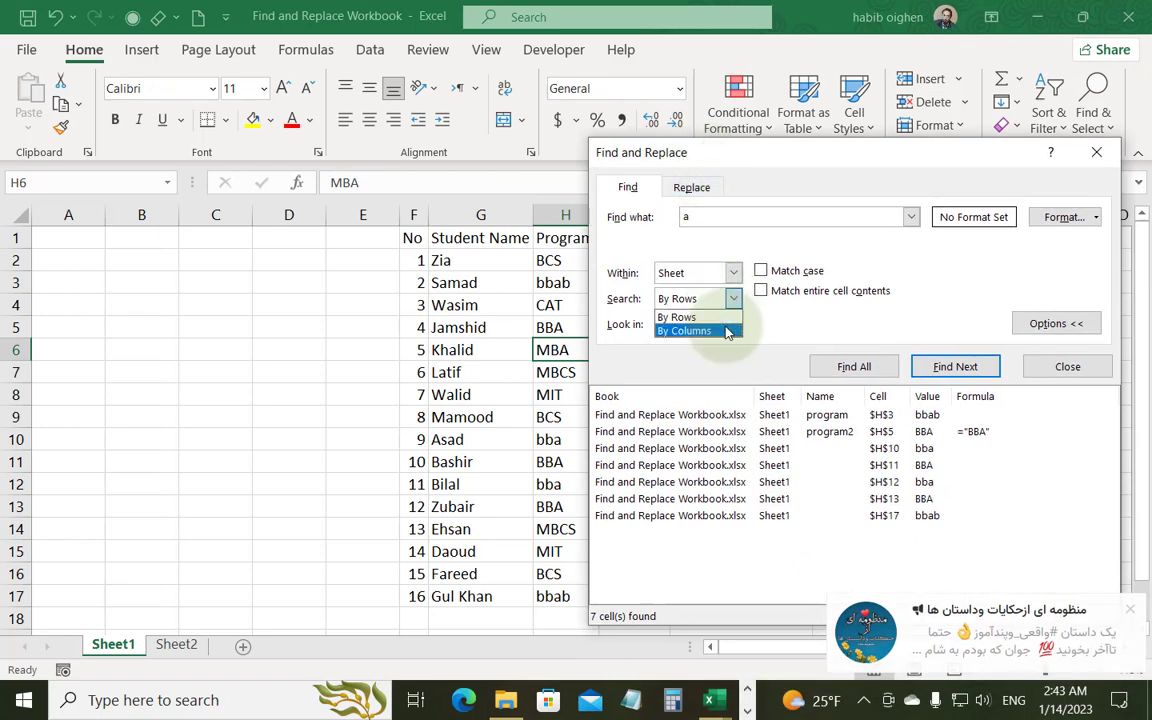
{"action": "left_click", "coordinate": [725, 330]}
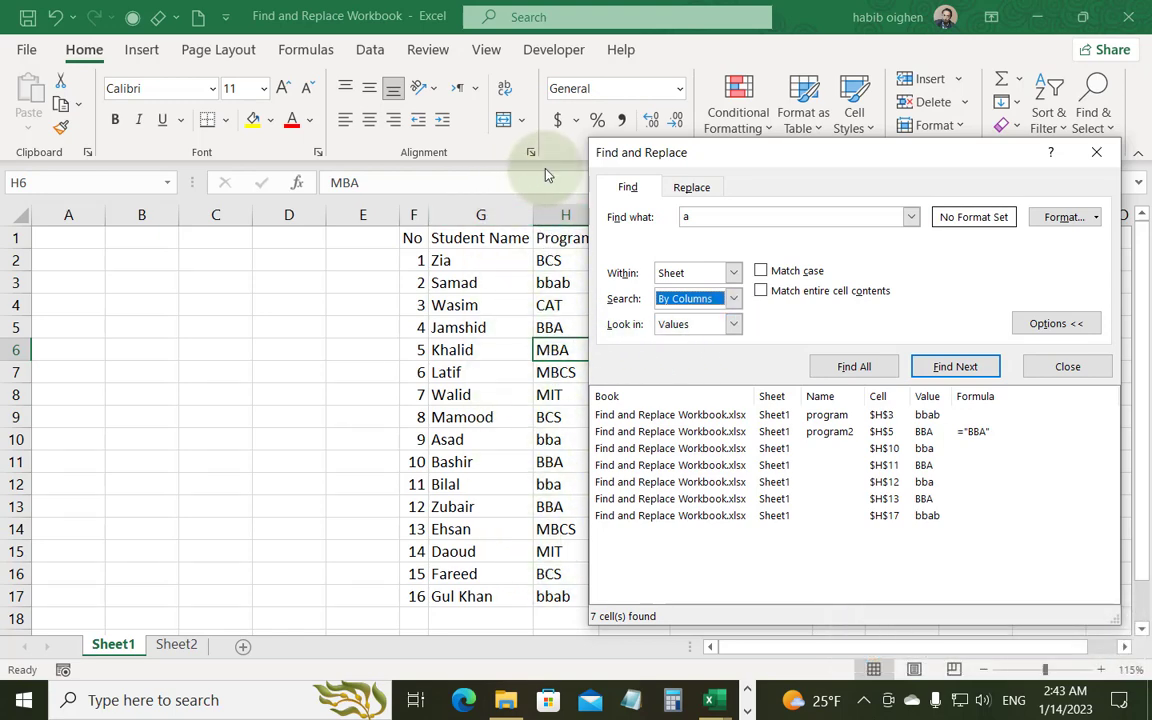
{"action": "left_click_drag", "start_coordinate": [604, 159], "coordinate": [782, 175]}
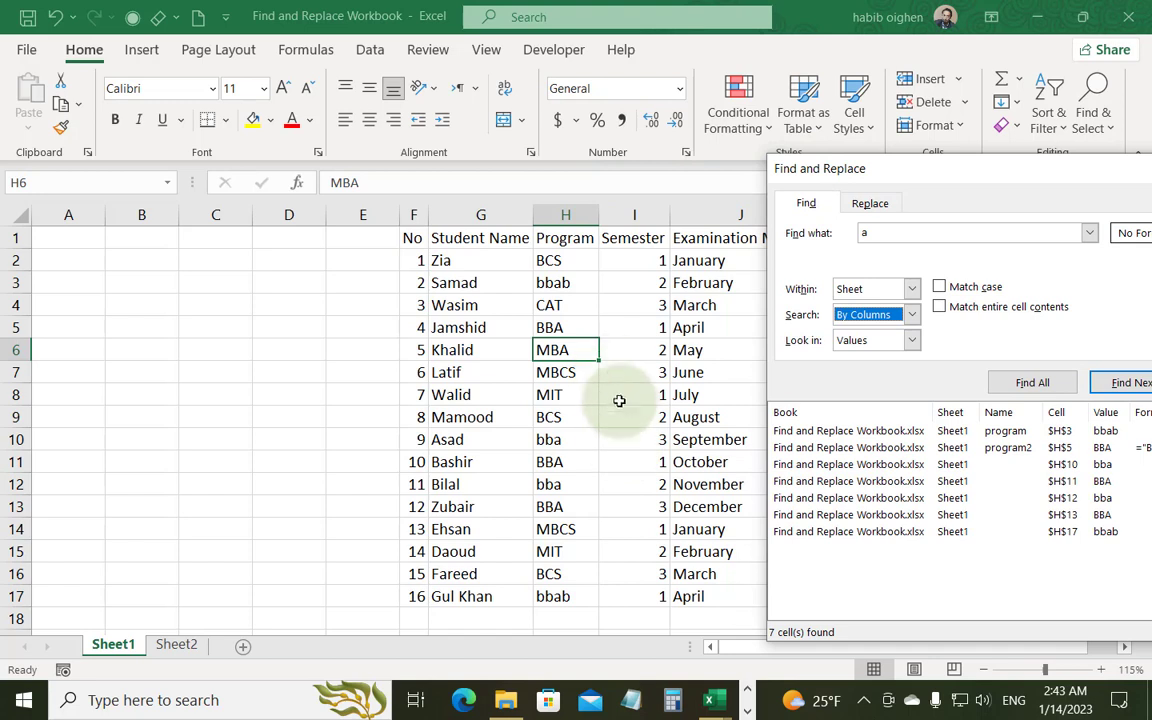
Step through the "a" matches column by column, from the Program column on to cell J16 in Examination Month
{"action": "left_click", "coordinate": [1128, 384]}
{"action": "left_click", "coordinate": [1129, 385]}
{"action": "left_click", "coordinate": [1129, 385]}
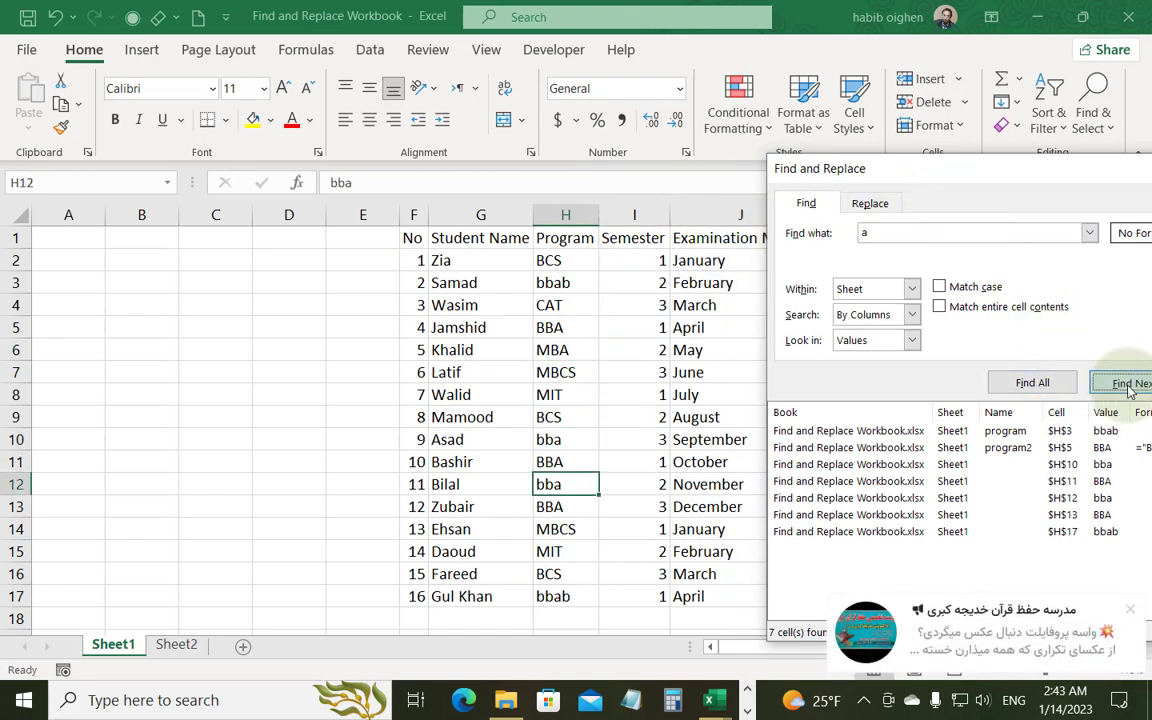
{"action": "left_click", "coordinate": [1128, 388]}
{"action": "left_click", "coordinate": [1128, 388]}
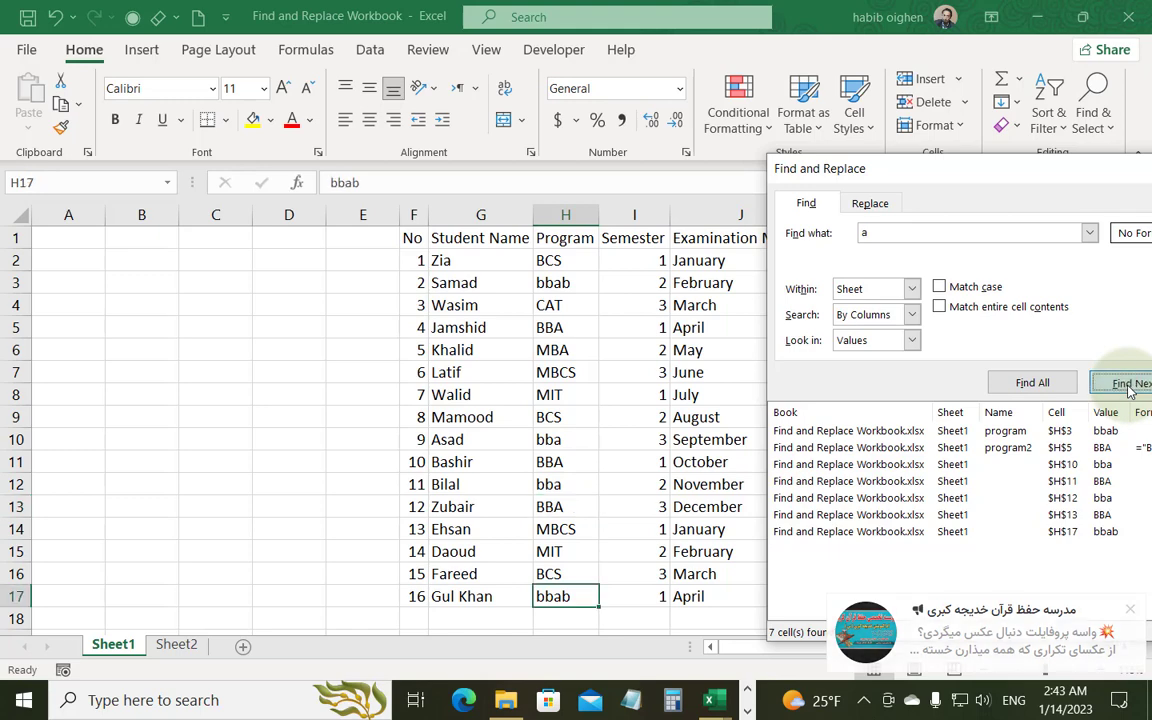
{"action": "left_click", "coordinate": [1128, 388]}
{"action": "left_click", "coordinate": [480, 385]}
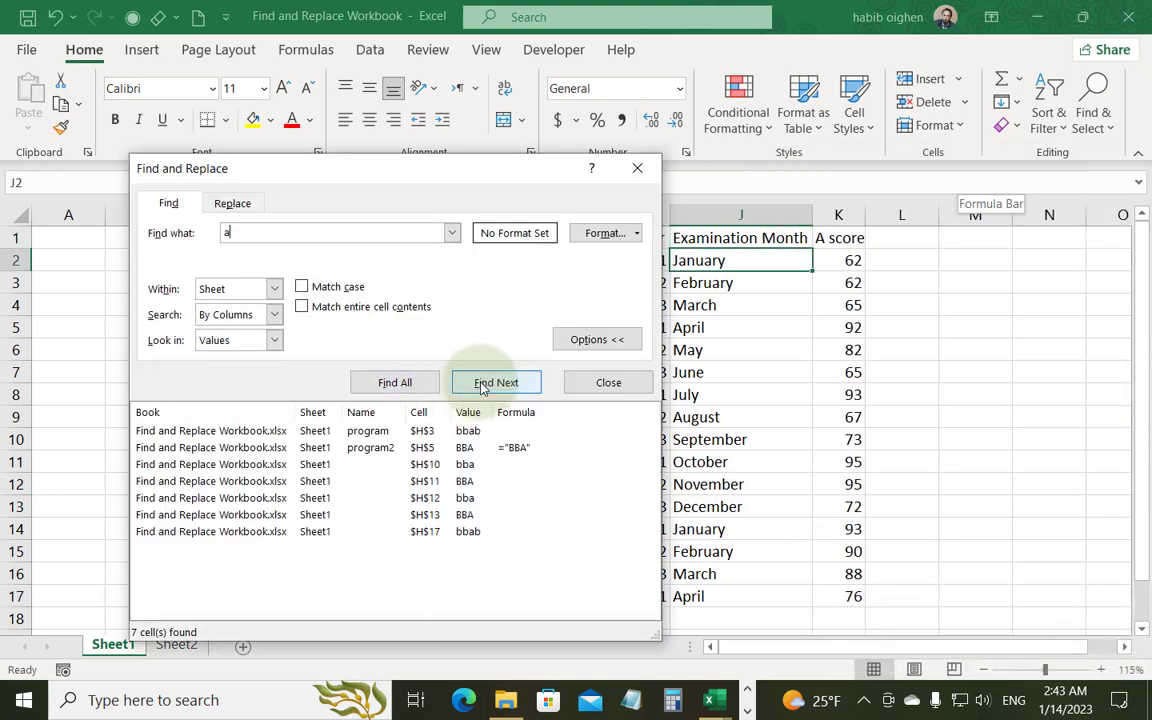
{"action": "left_click", "coordinate": [482, 386]}
{"action": "left_click", "coordinate": [482, 386]}
{"action": "left_click", "coordinate": [482, 386]}
{"action": "left_click", "coordinate": [482, 386]}
{"action": "left_click", "coordinate": [482, 386]}
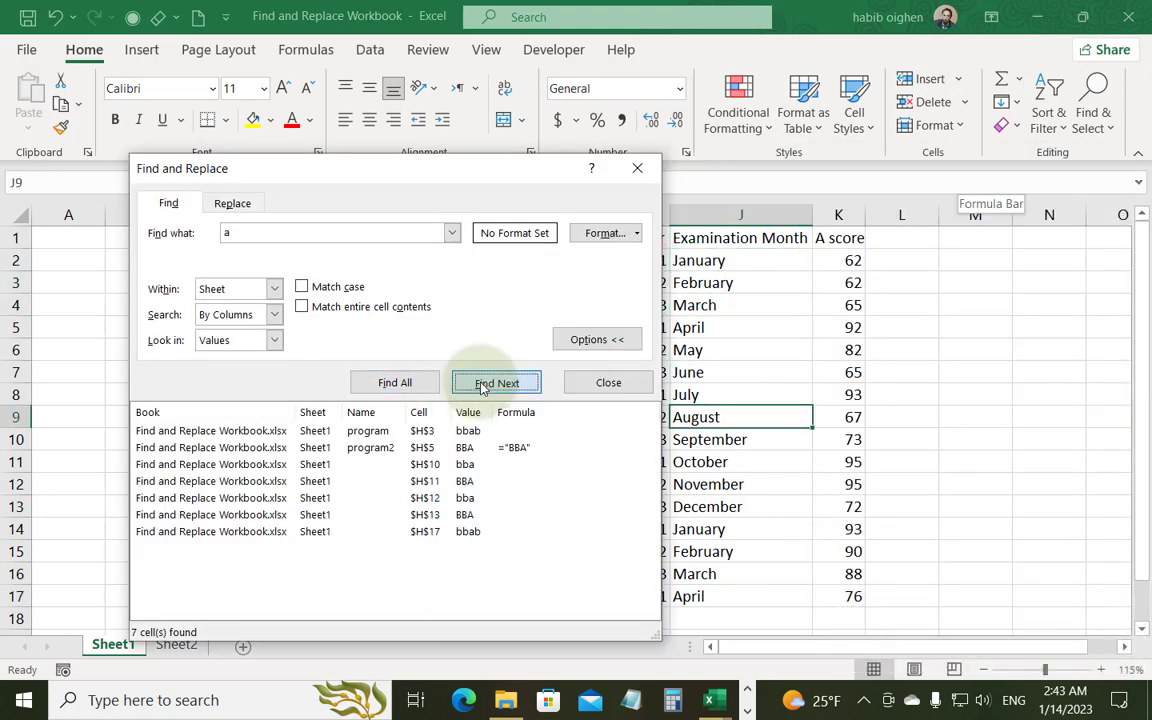
{"action": "left_click", "coordinate": [482, 386]}
{"action": "left_click", "coordinate": [482, 386]}
{"action": "left_click", "coordinate": [482, 386]}
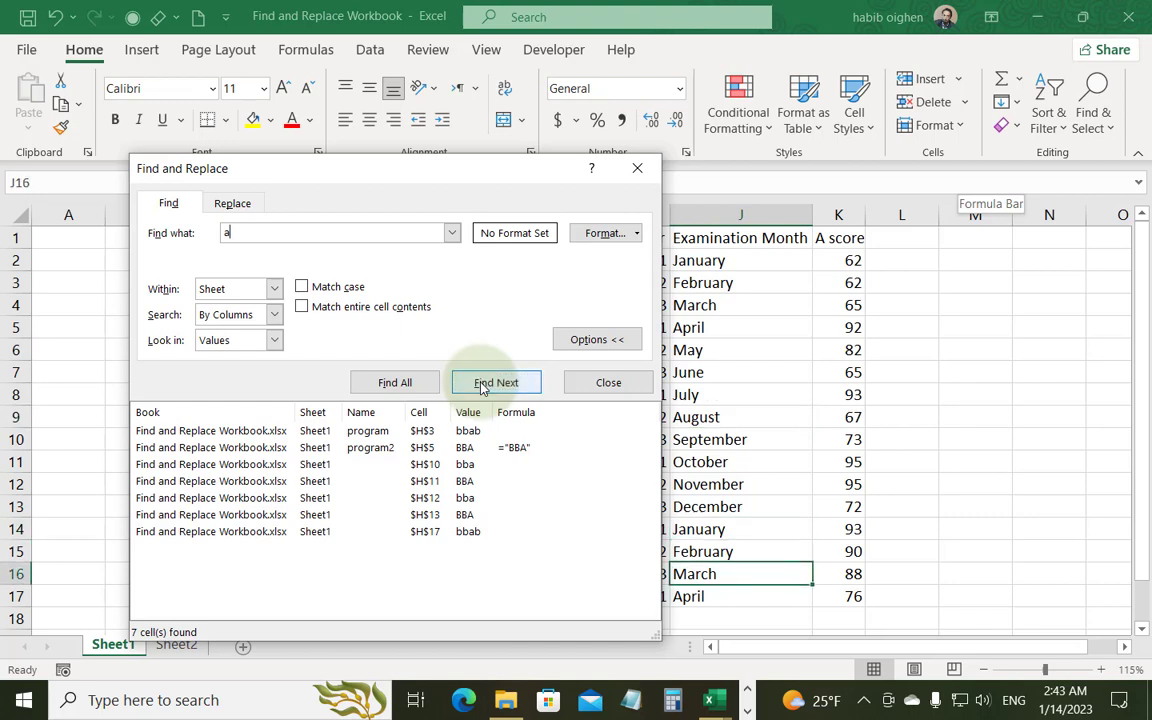
Keep looking in Values, change the search text to "4" and list all matches on the sheet
{"action": "left_click", "coordinate": [233, 342]}
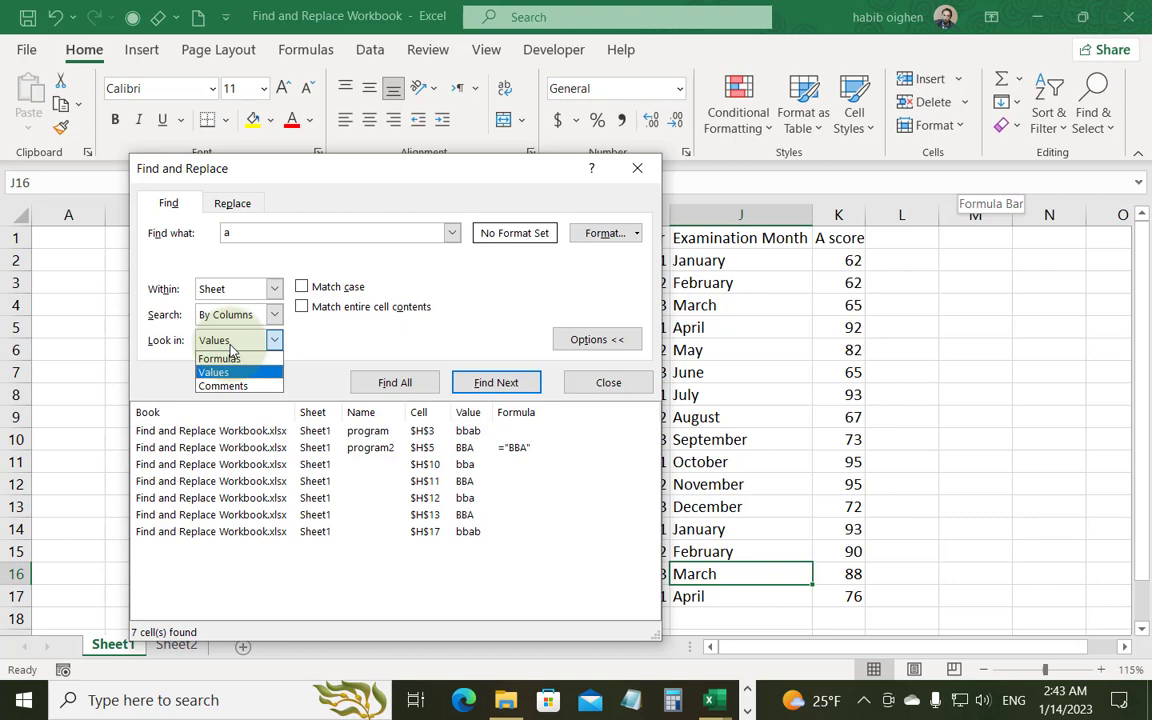
{"action": "left_click", "coordinate": [509, 324]}
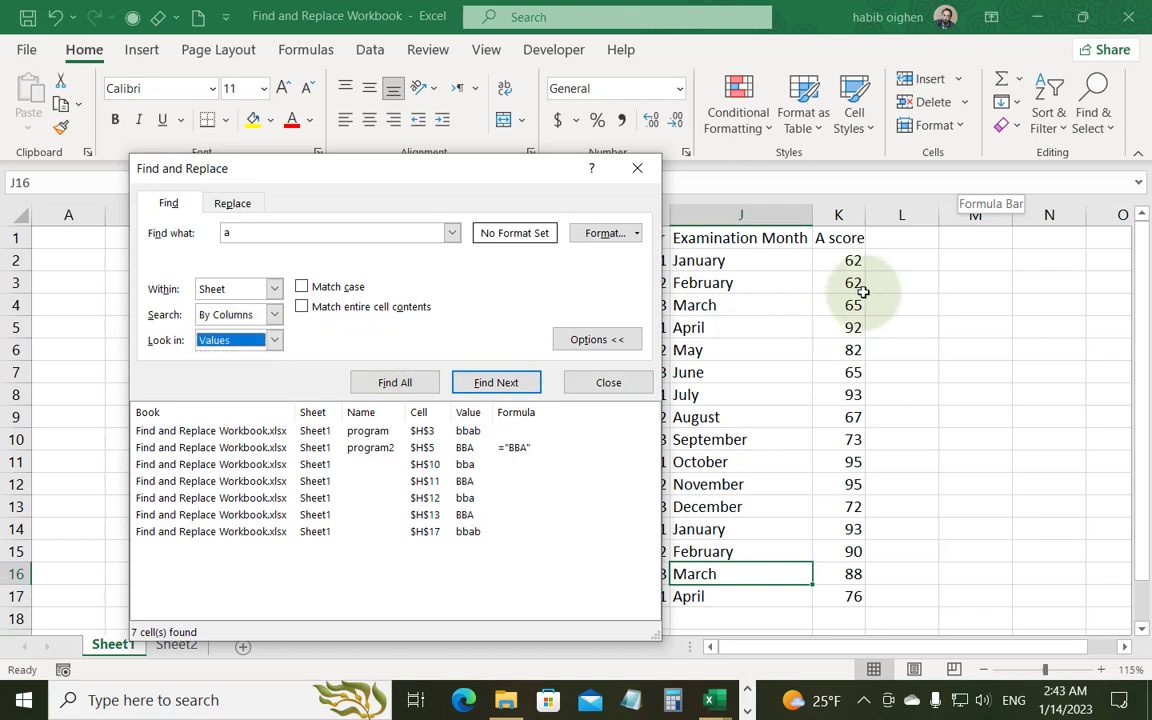
{"action": "double_click", "coordinate": [250, 232]}
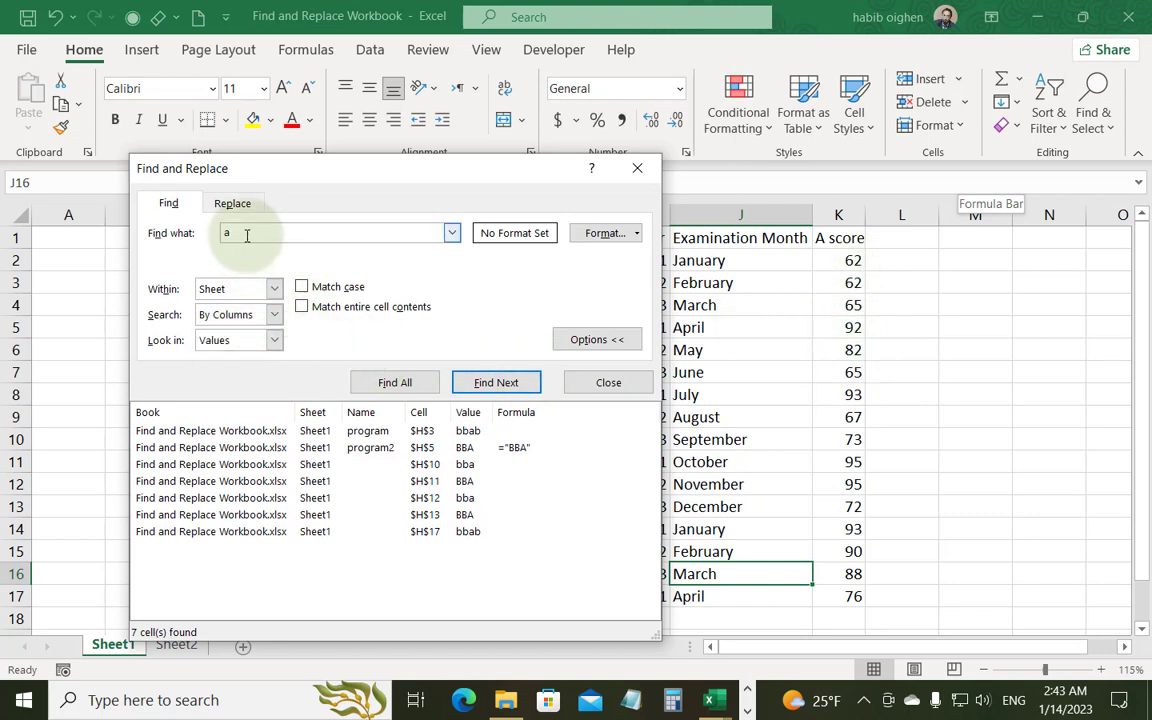
{"action": "type", "text": "4"}
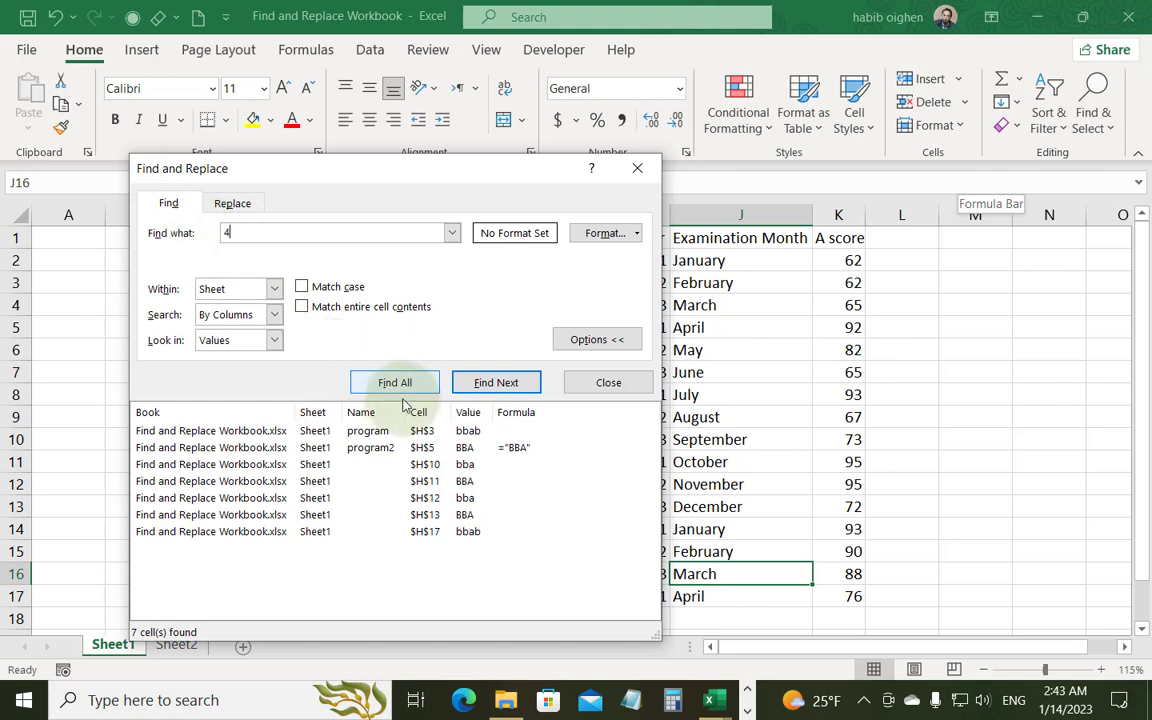
{"action": "left_click", "coordinate": [496, 382]}
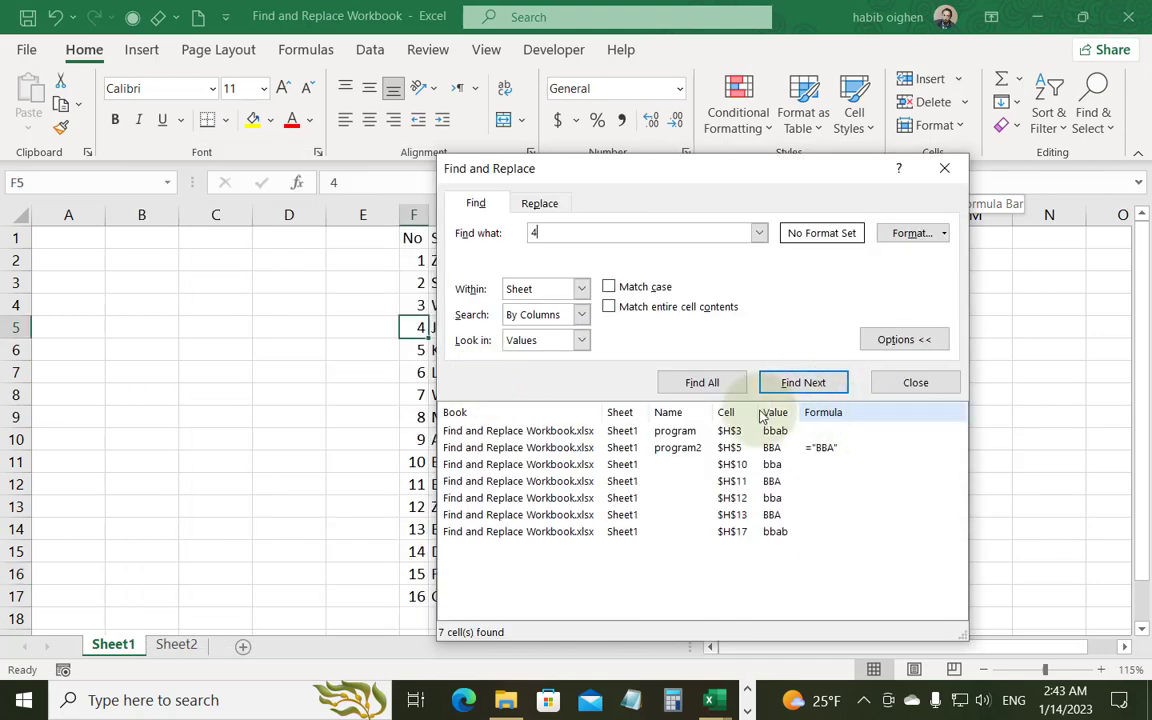
{"action": "left_click", "coordinate": [716, 381]}
{"action": "left_click_drag", "start_coordinate": [706, 184], "coordinate": [388, 167]}
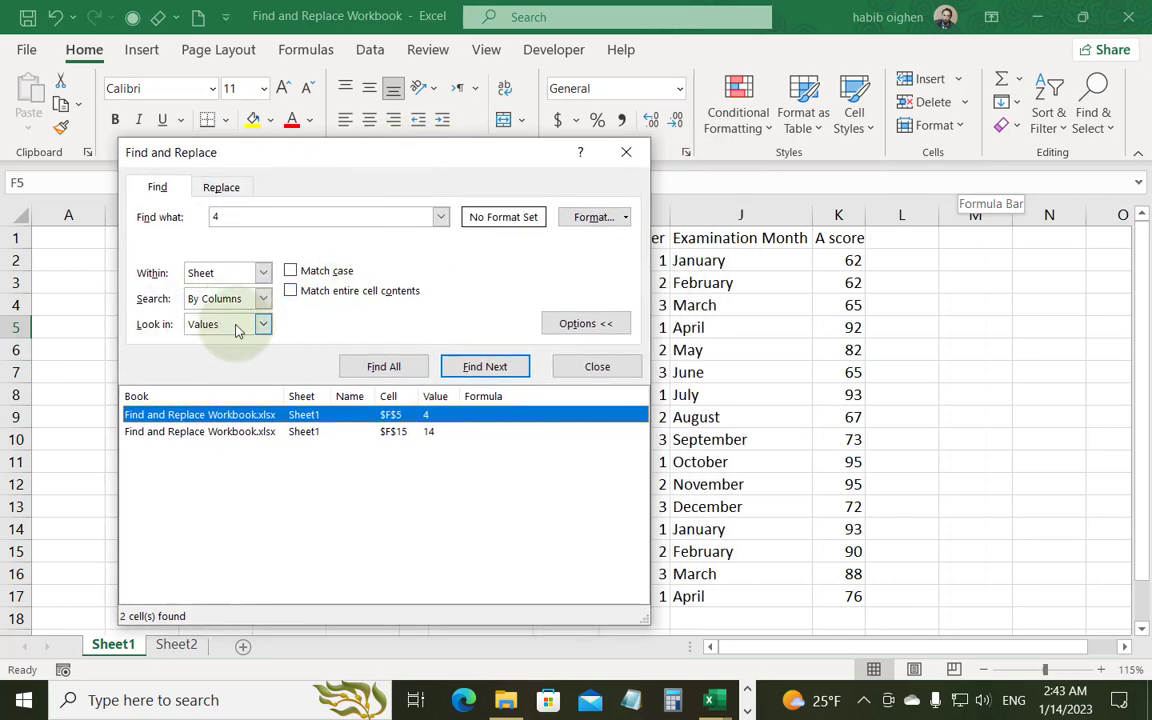
Set the search to look in Formulas and list all "4" matches again
{"action": "left_click_drag", "start_coordinate": [333, 165], "coordinate": [802, 201]}
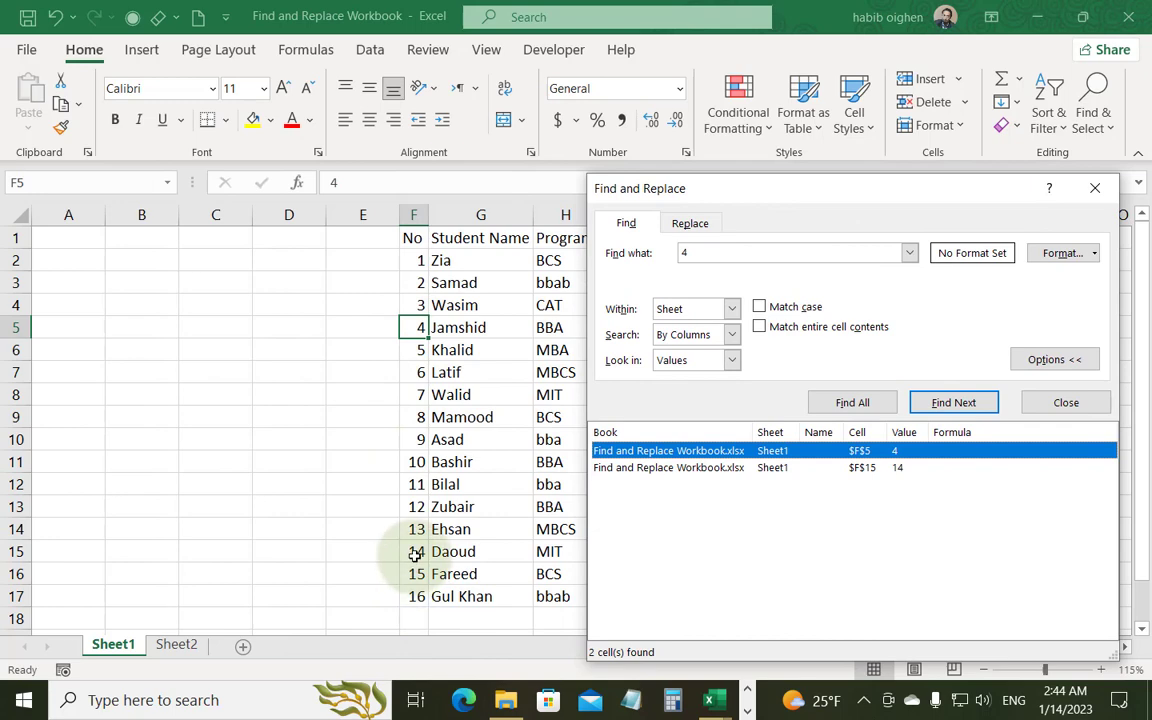
{"action": "left_click_drag", "start_coordinate": [722, 200], "coordinate": [288, 150]}
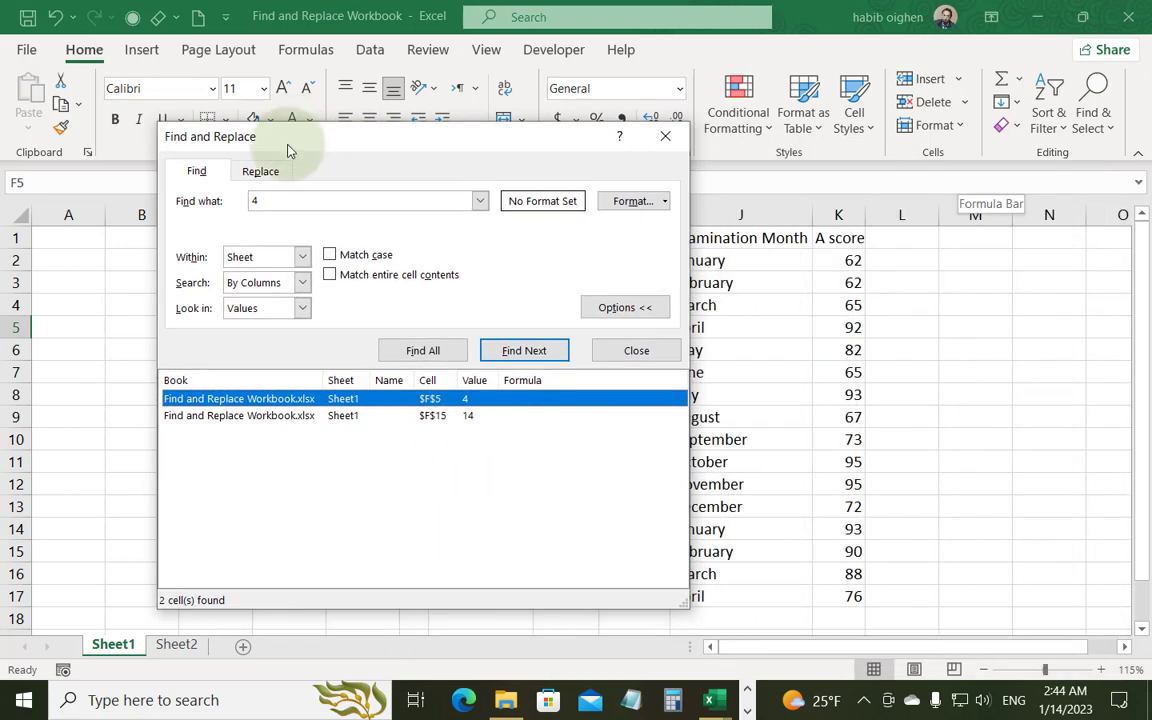
{"action": "left_click", "coordinate": [302, 308]}
{"action": "left_click", "coordinate": [293, 330]}
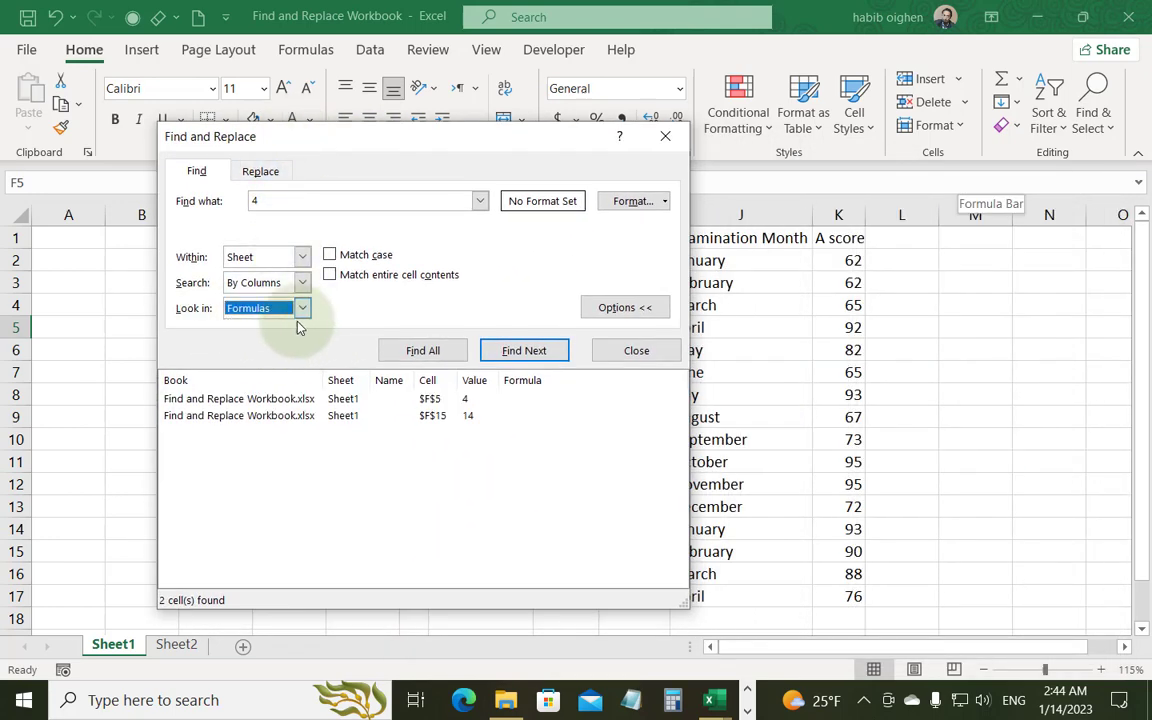
{"action": "left_click", "coordinate": [404, 350]}
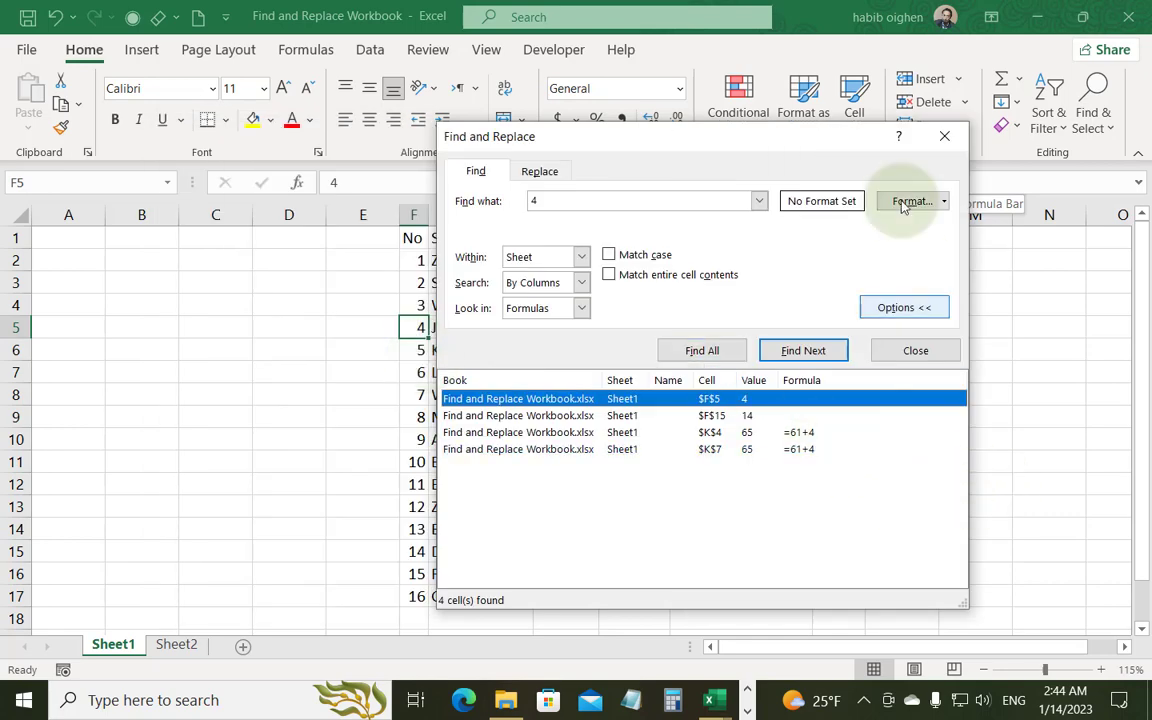
Select the K4 and K7 matches in the results and examine their formulas, with the dialog clear of the formula bar
{"action": "left_click_drag", "start_coordinate": [748, 142], "coordinate": [485, 103]}
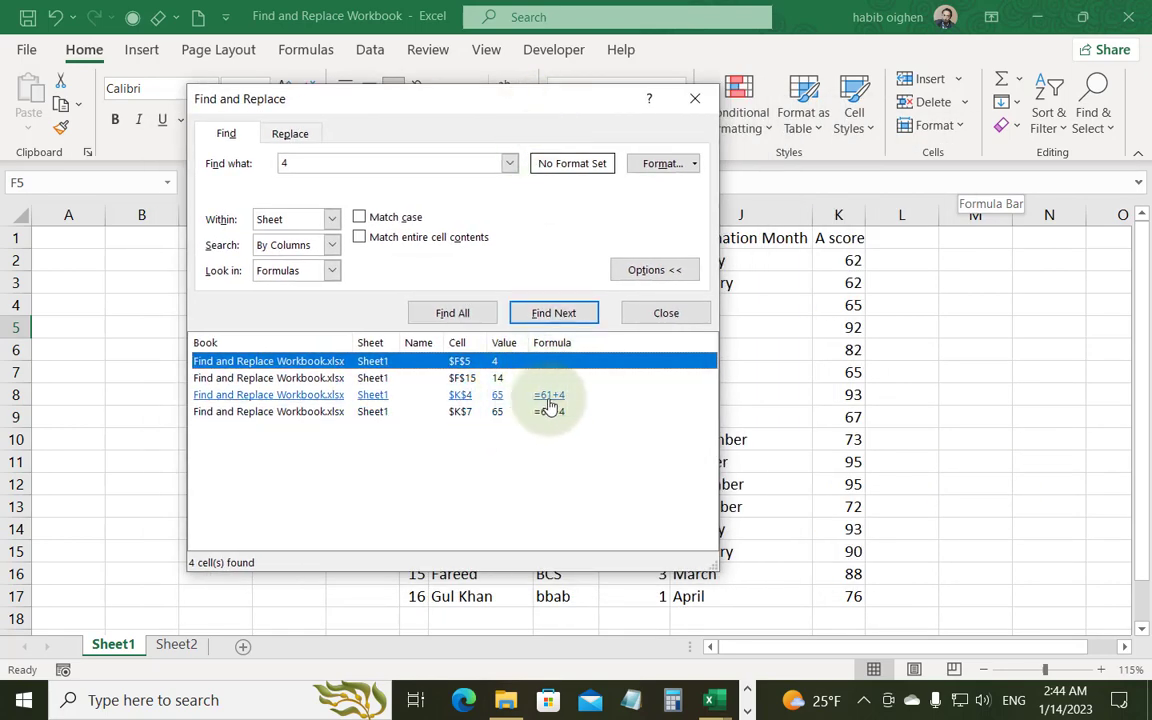
{"action": "left_click", "coordinate": [550, 395]}
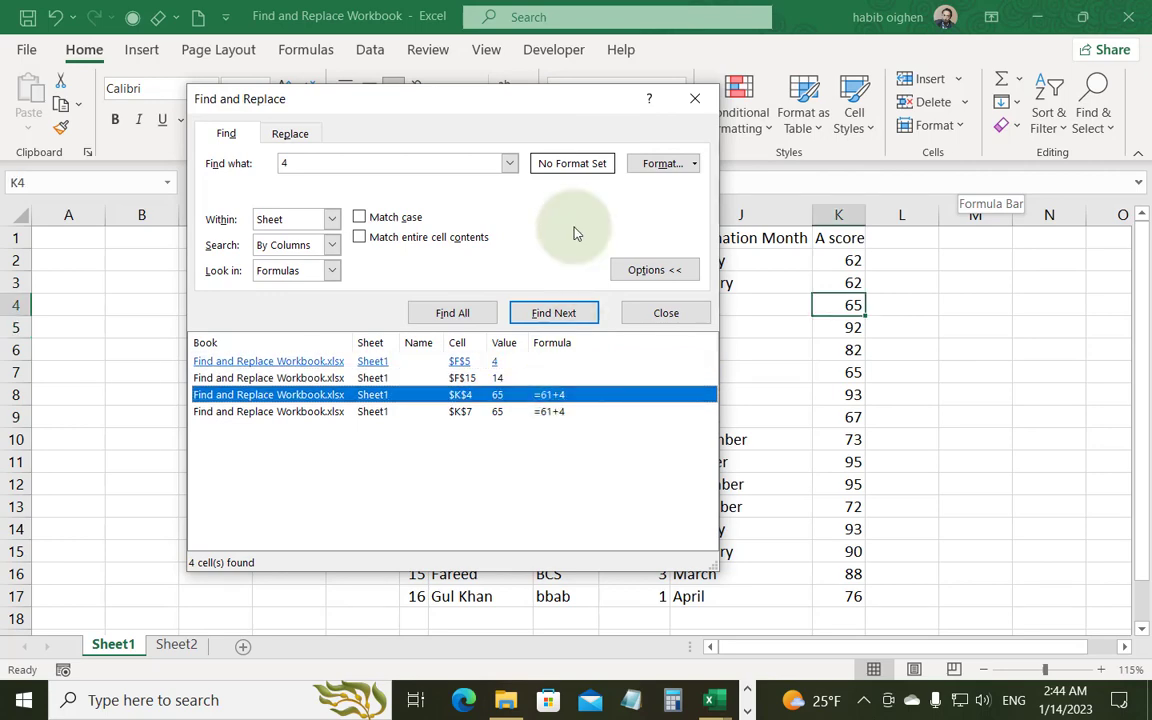
{"action": "left_click_drag", "start_coordinate": [527, 103], "coordinate": [419, 254]}
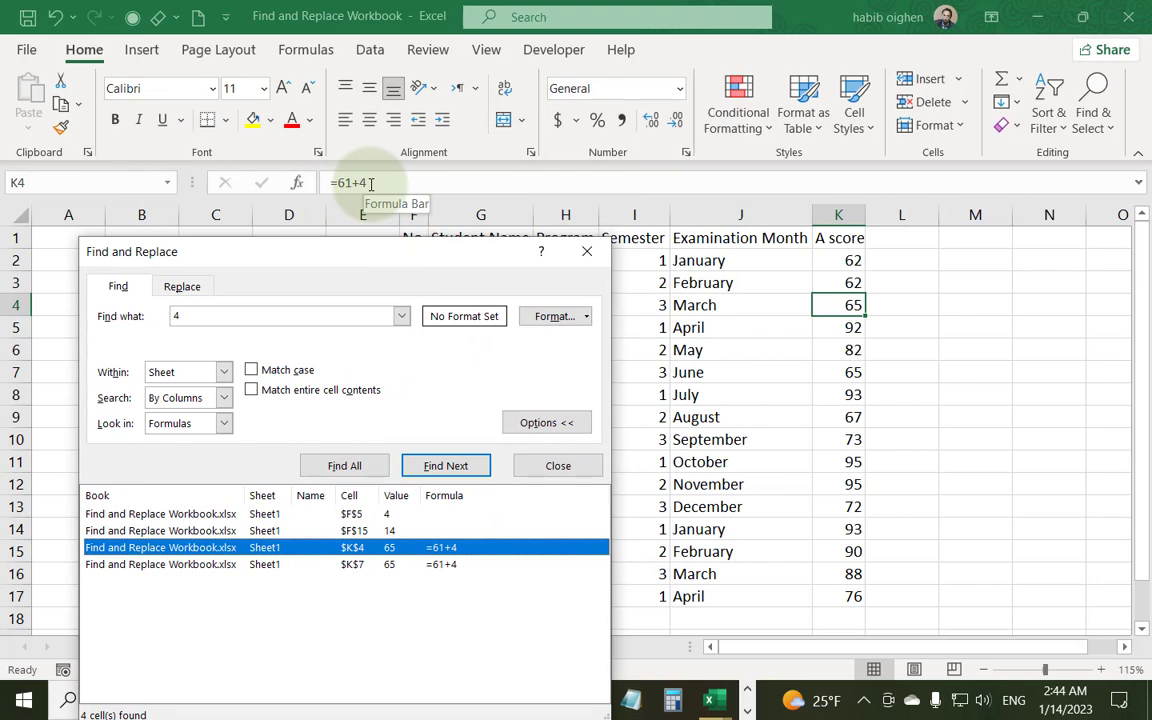
{"action": "left_click", "coordinate": [445, 564]}
{"action": "left_click", "coordinate": [443, 550]}
{"action": "left_click", "coordinate": [446, 566]}
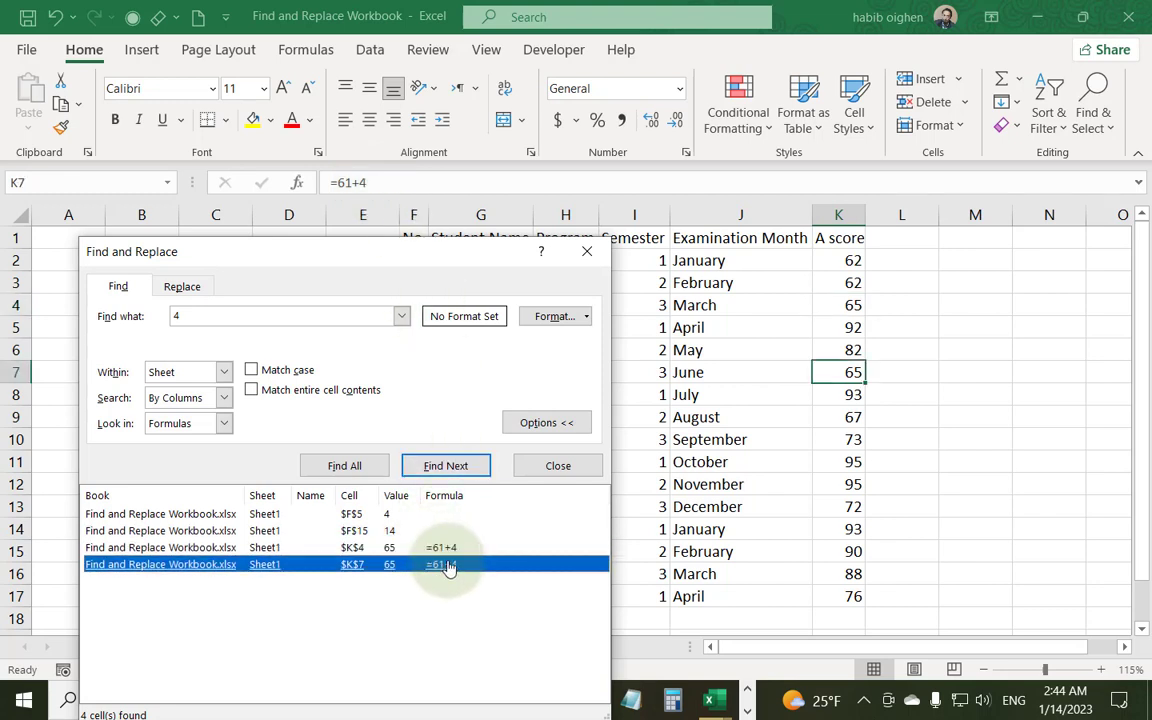
Close the search dialog and turn the A score in K9 into the formula =67+4
{"action": "left_click", "coordinate": [558, 468]}
{"action": "left_click", "coordinate": [840, 432]}
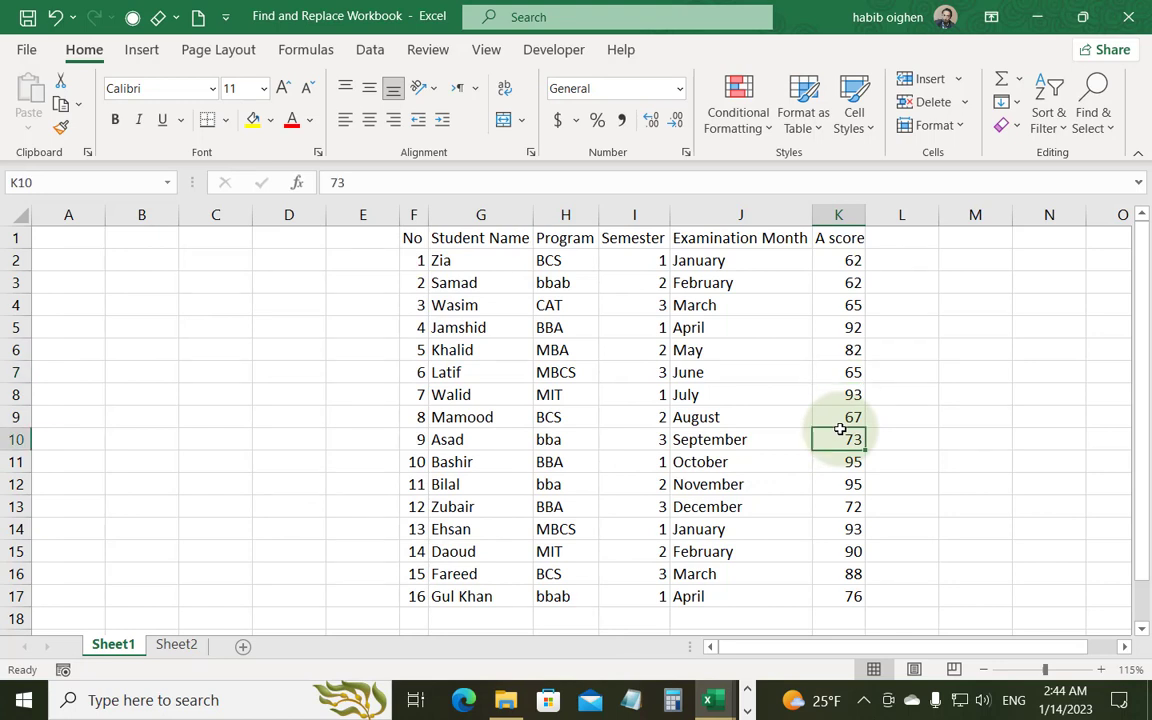
{"action": "left_click", "coordinate": [846, 414]}
{"action": "left_click", "coordinate": [334, 182]}
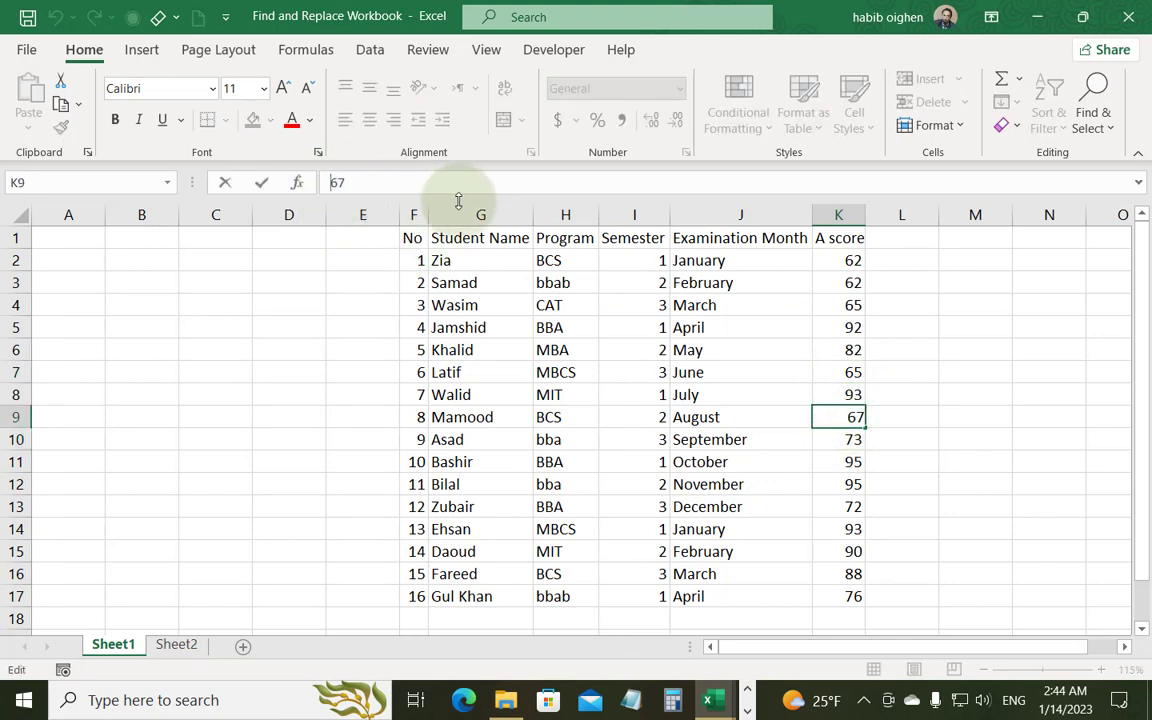
{"action": "type", "text": "="}
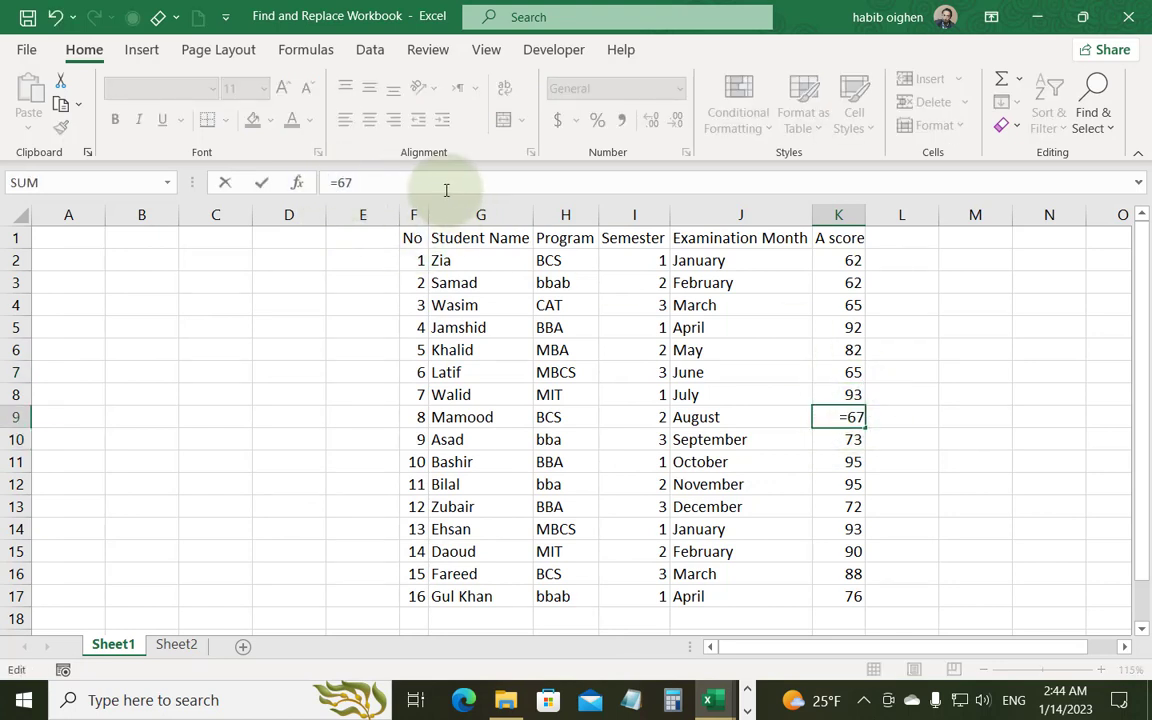
{"action": "type", "text": "+4"}
{"action": "key", "text": "Return"}
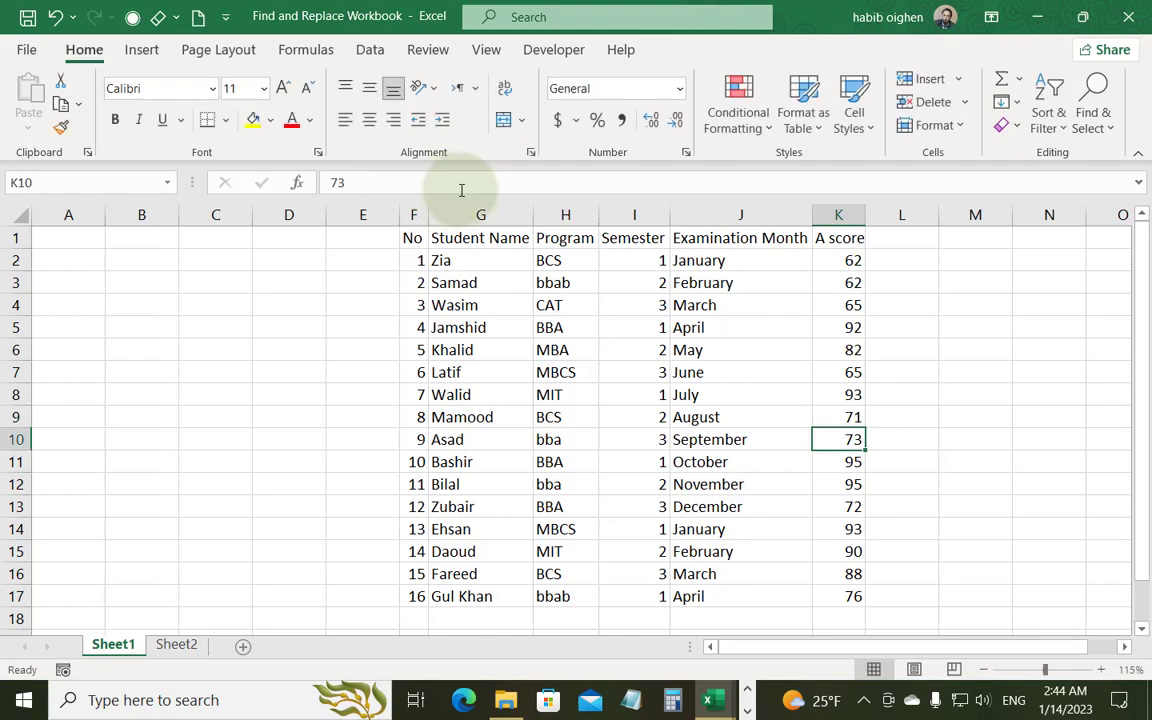
List all "4" matches in formulas again, with the full results list in view, and select the K9 match
{"action": "key", "text": "ctrl+f"}
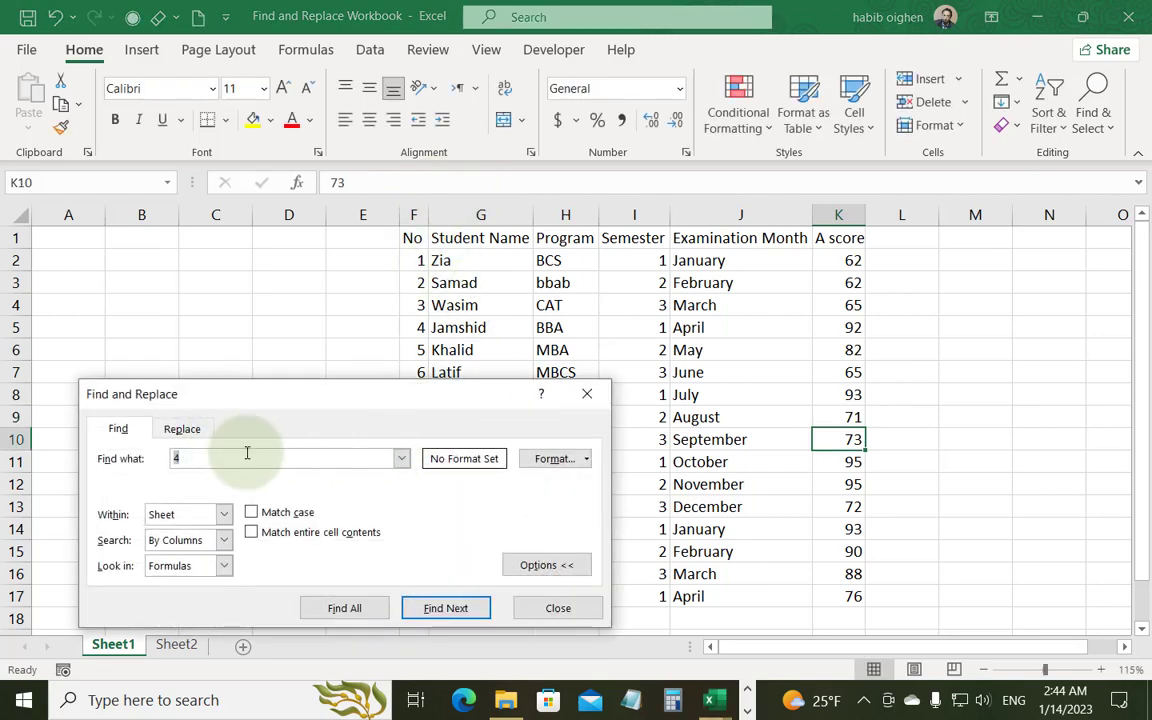
{"action": "left_click", "coordinate": [330, 596]}
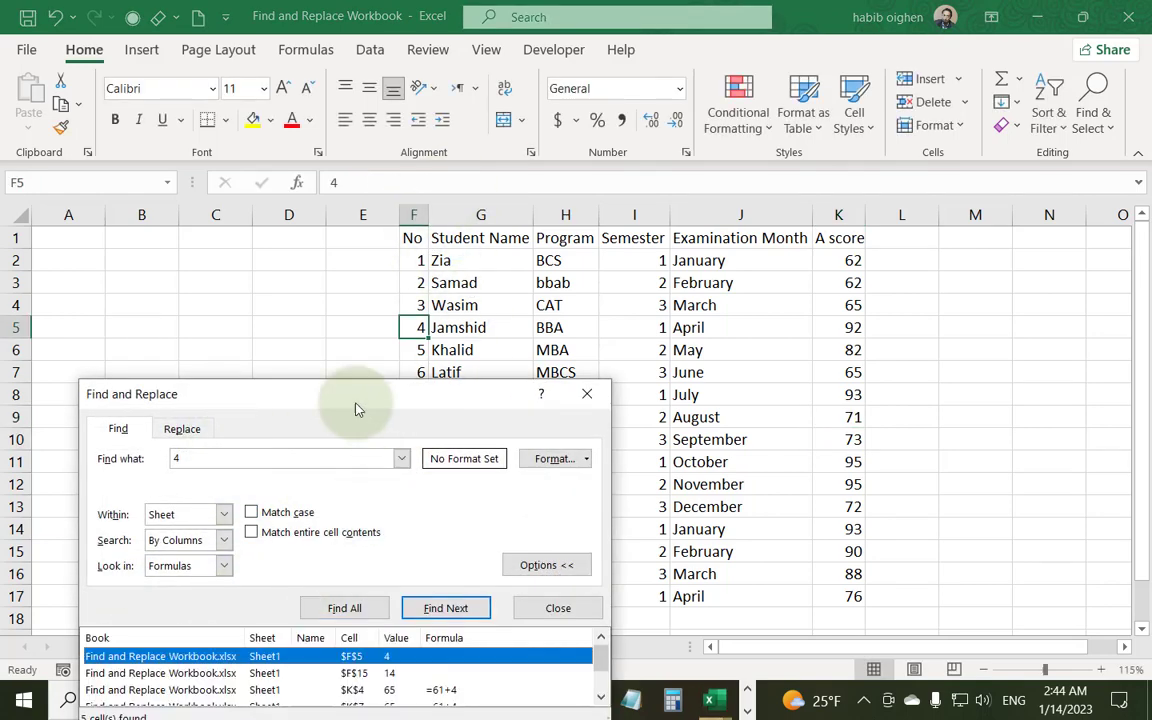
{"action": "left_click_drag", "start_coordinate": [355, 404], "coordinate": [358, 188]}
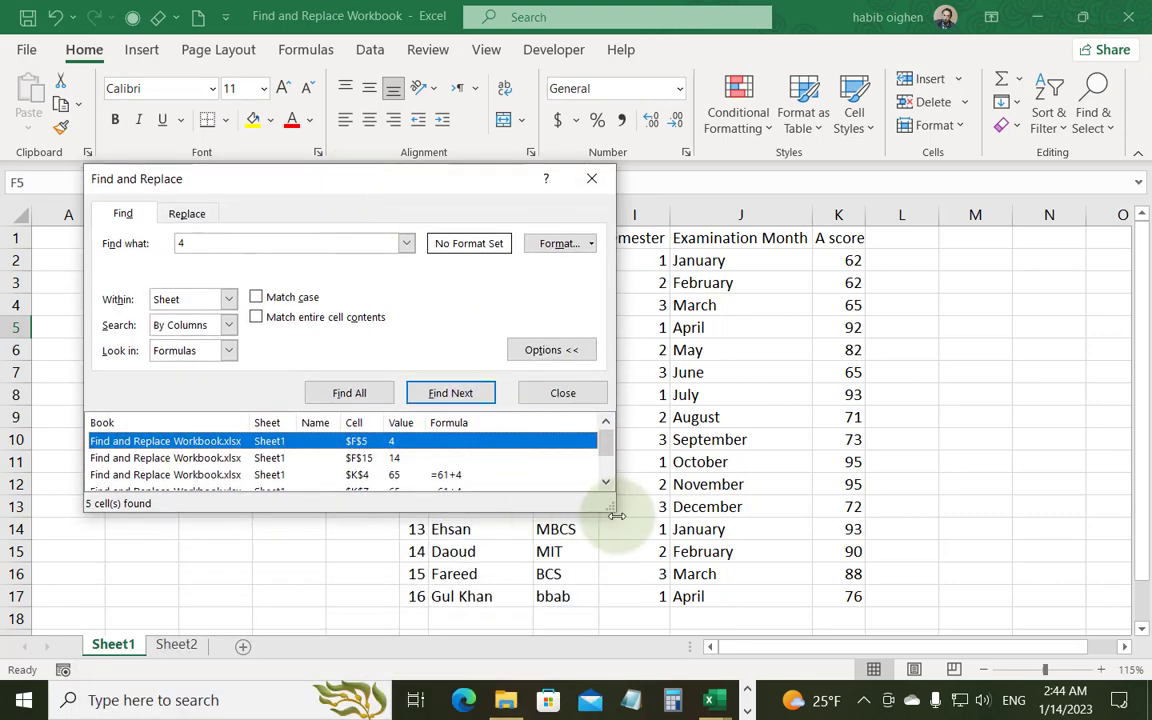
{"action": "left_click_drag", "start_coordinate": [609, 507], "coordinate": [590, 562]}
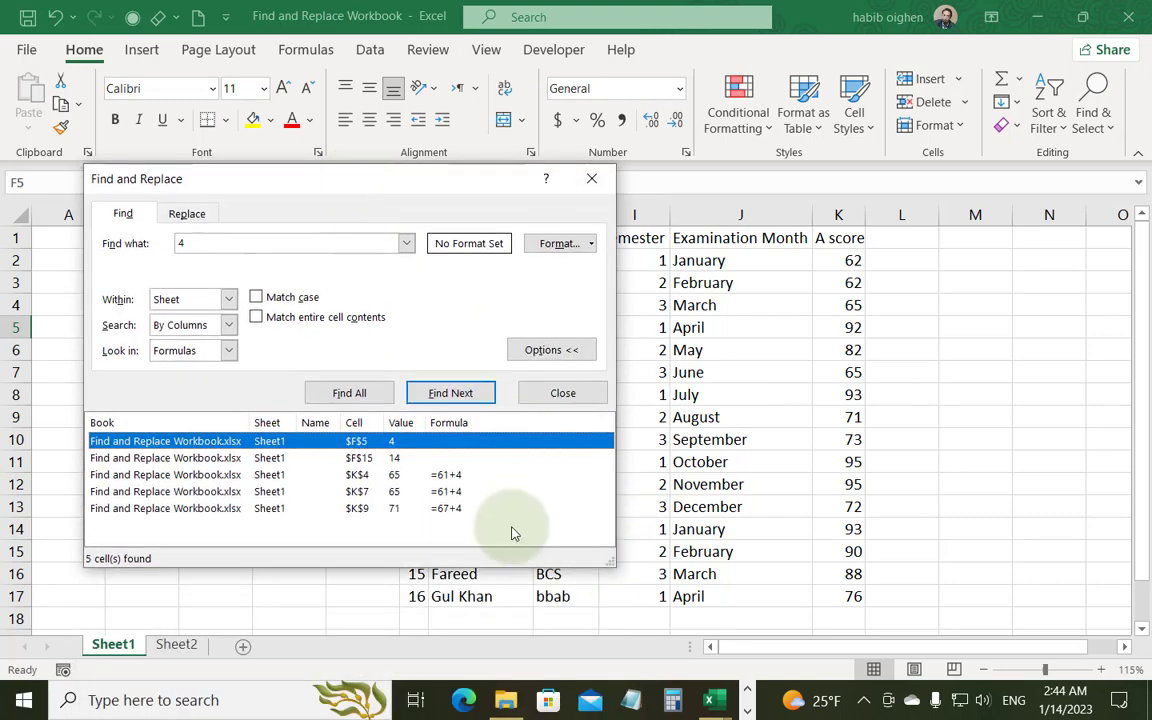
{"action": "left_click", "coordinate": [452, 510]}
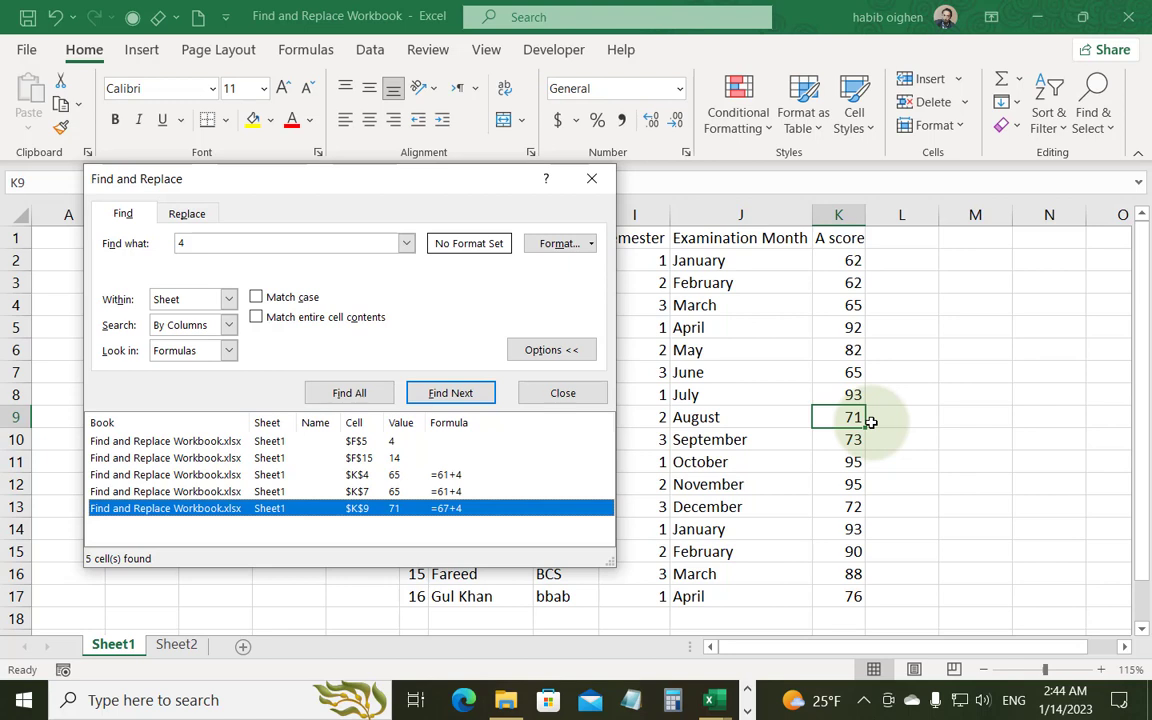
Set the search to look in Comments, try to find "4" on the sheet, and close the search dialog
{"action": "left_click", "coordinate": [195, 356]}
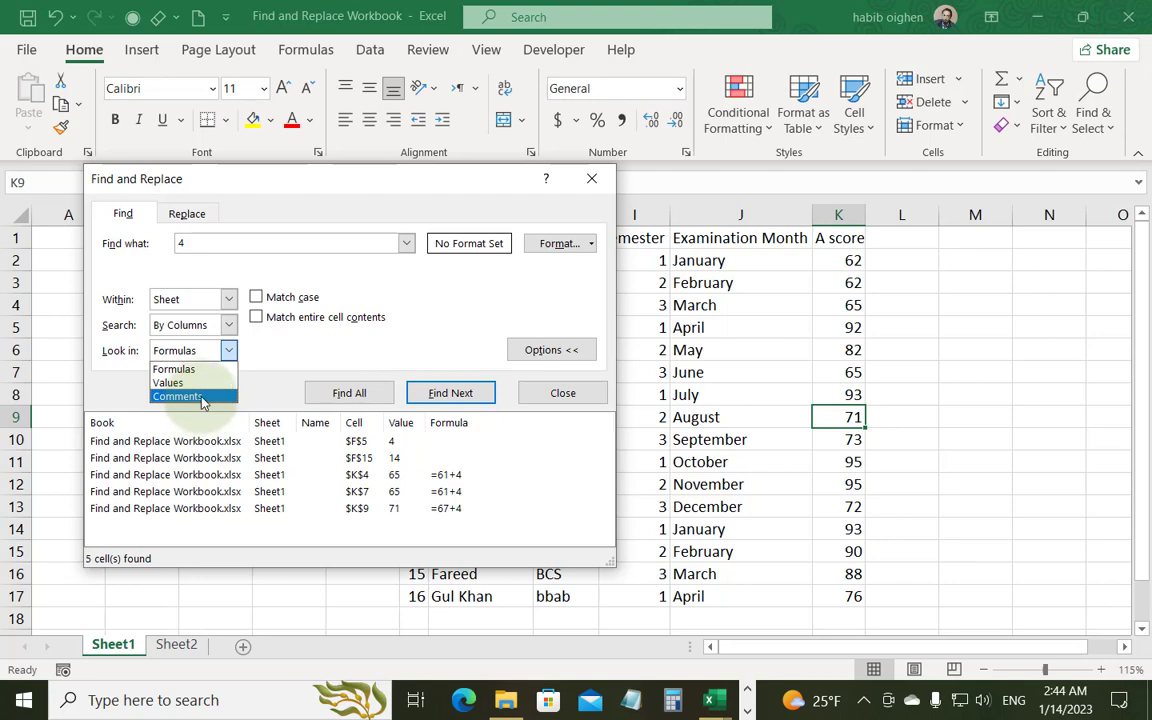
{"action": "left_click", "coordinate": [201, 397]}
{"action": "left_click", "coordinate": [452, 393]}
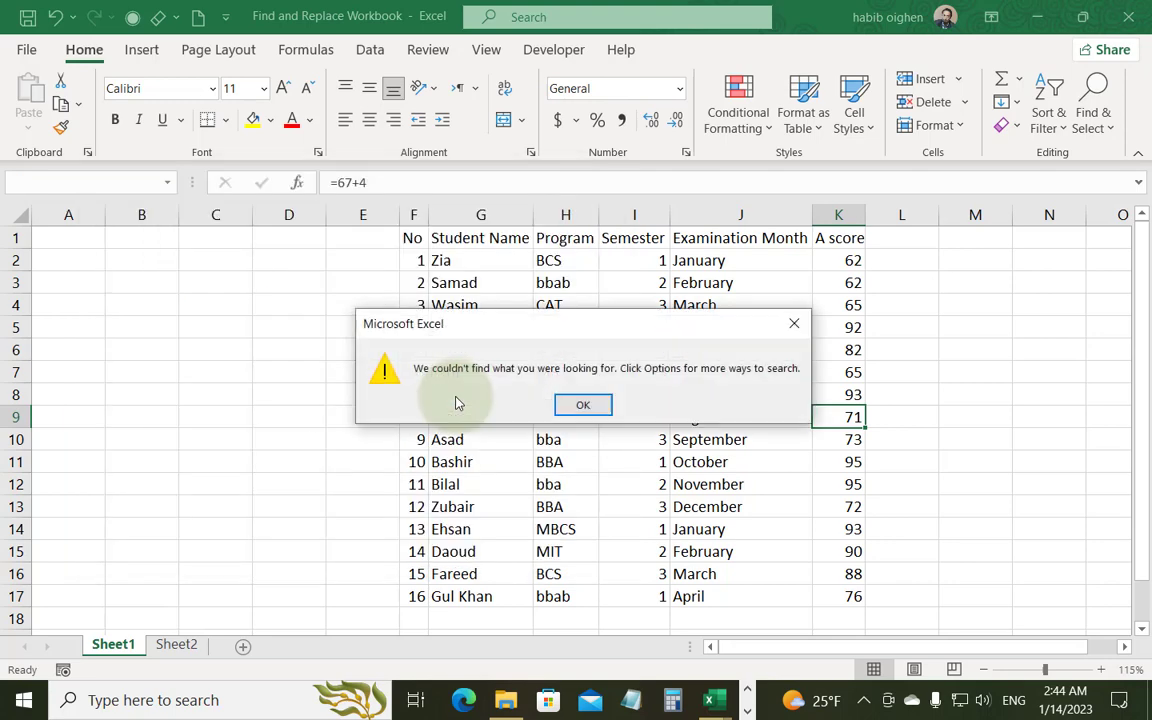
{"action": "left_click", "coordinate": [585, 405]}
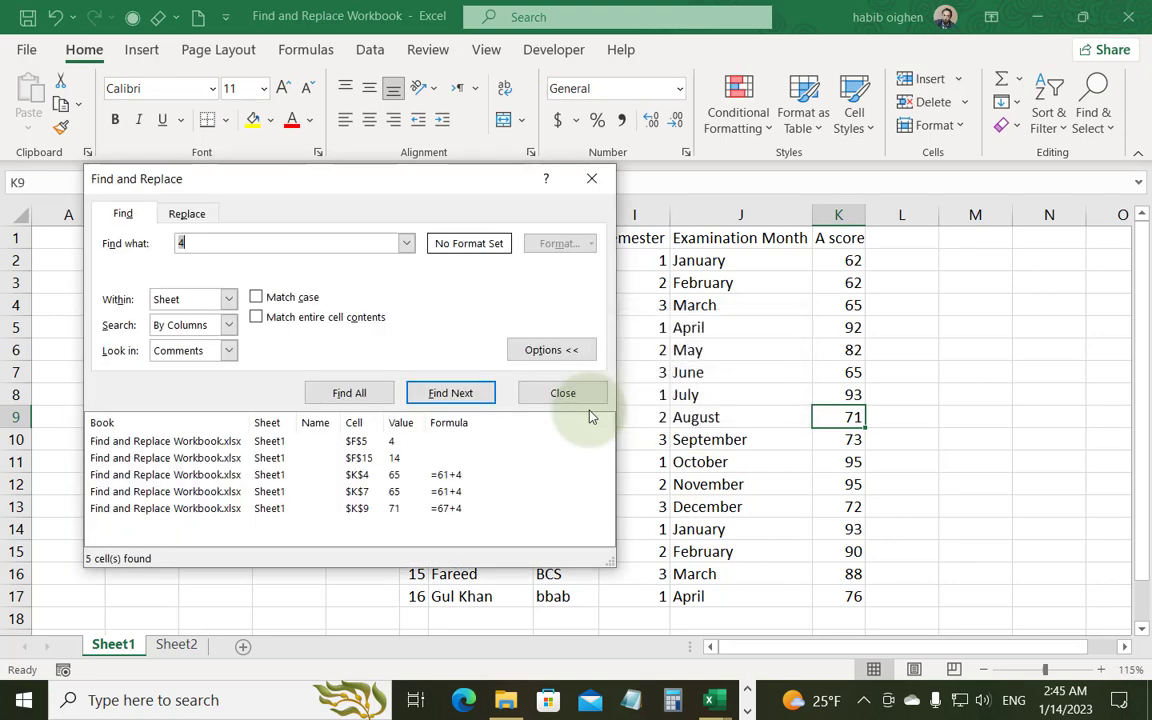
{"action": "left_click", "coordinate": [576, 393]}
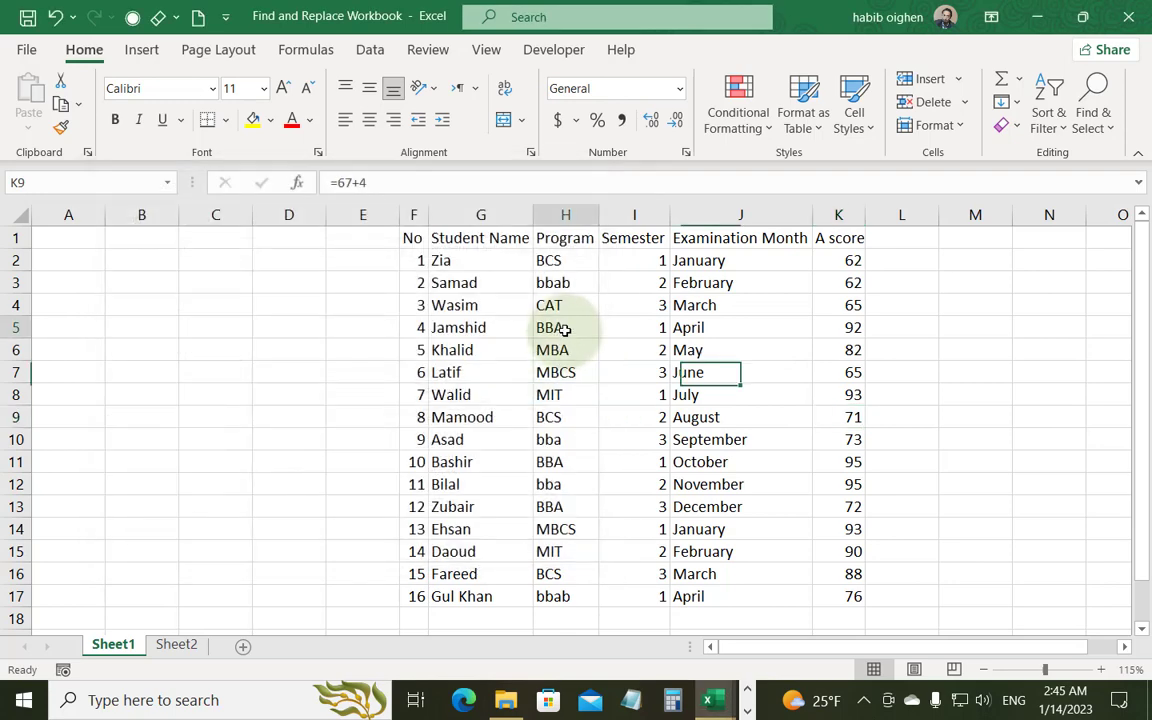
Add the comment "this is 4th person" to cell H5 and "this is 14th person" to cell H15
{"action": "right_click", "coordinate": [565, 329]}
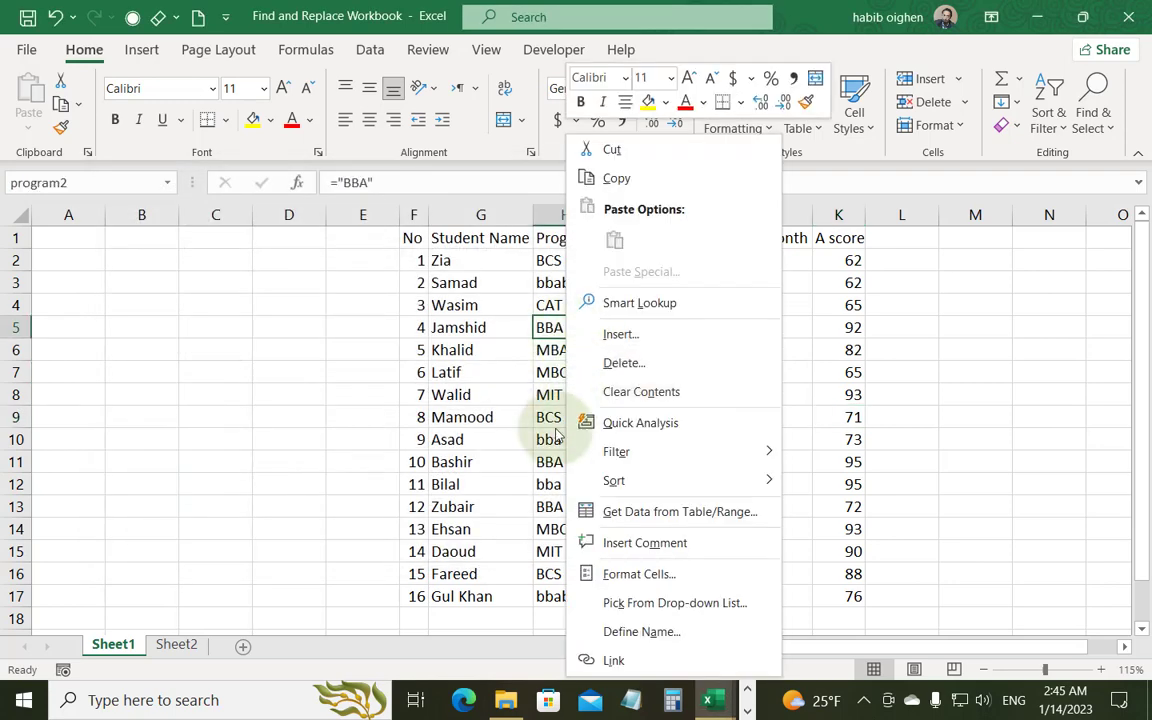
{"action": "left_click", "coordinate": [660, 545]}
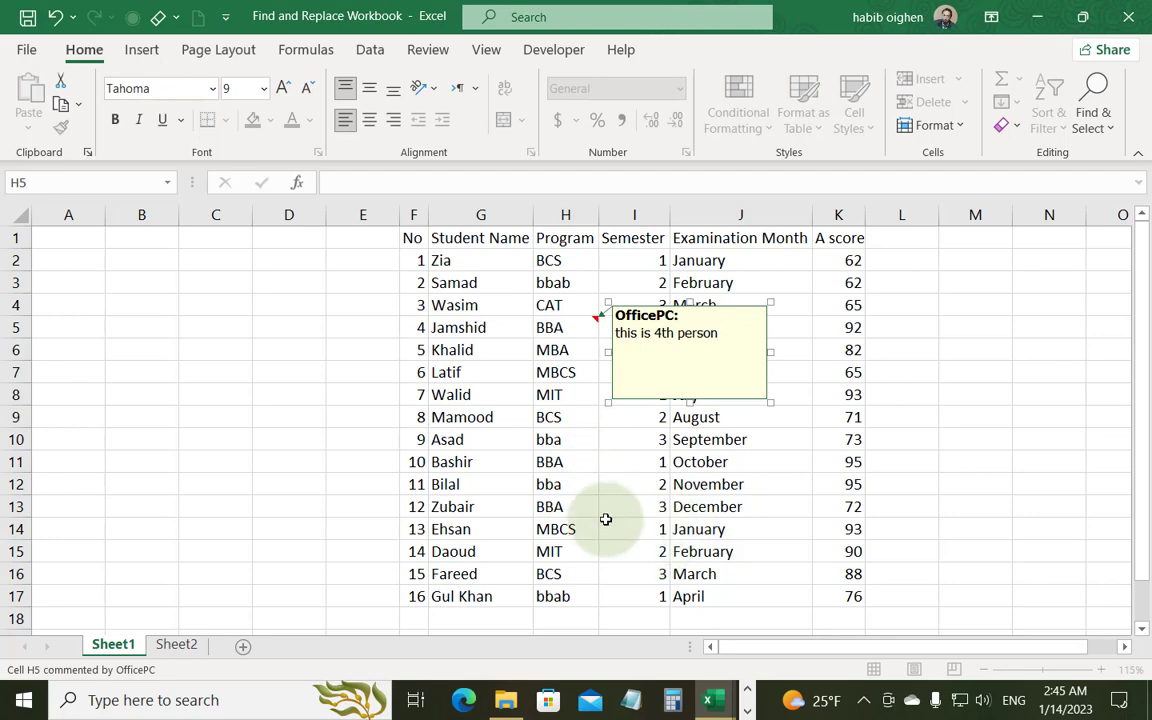
{"action": "right_click", "coordinate": [569, 552]}
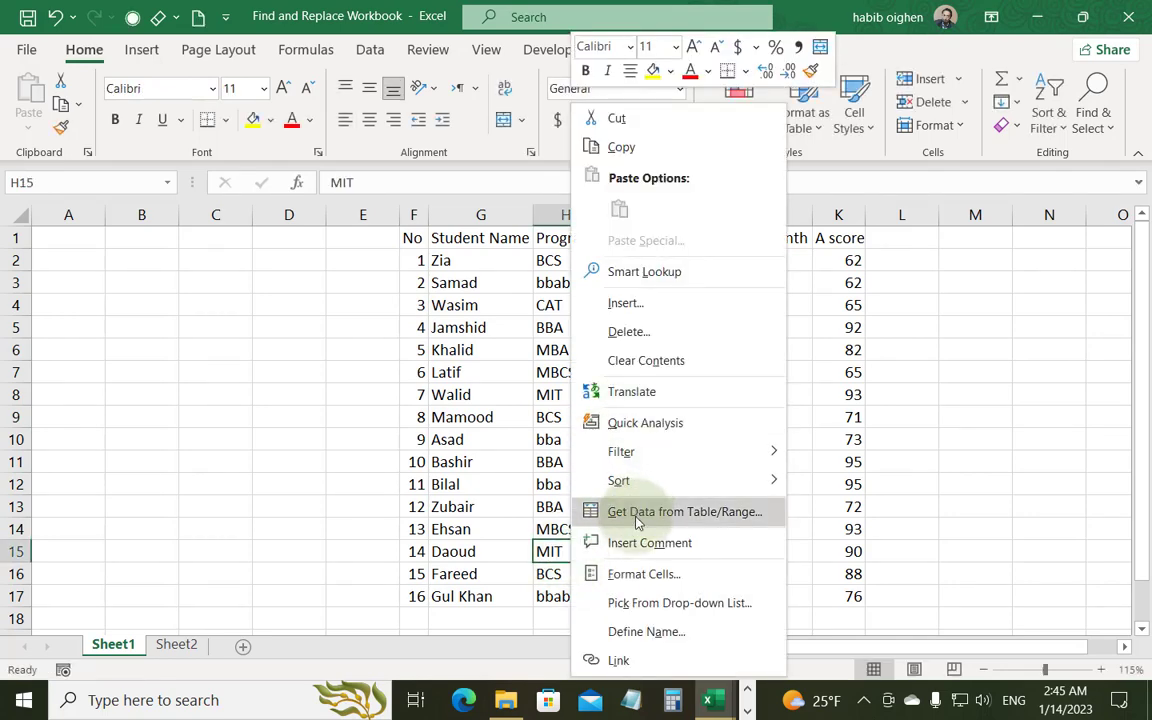
{"action": "left_click", "coordinate": [645, 612]}
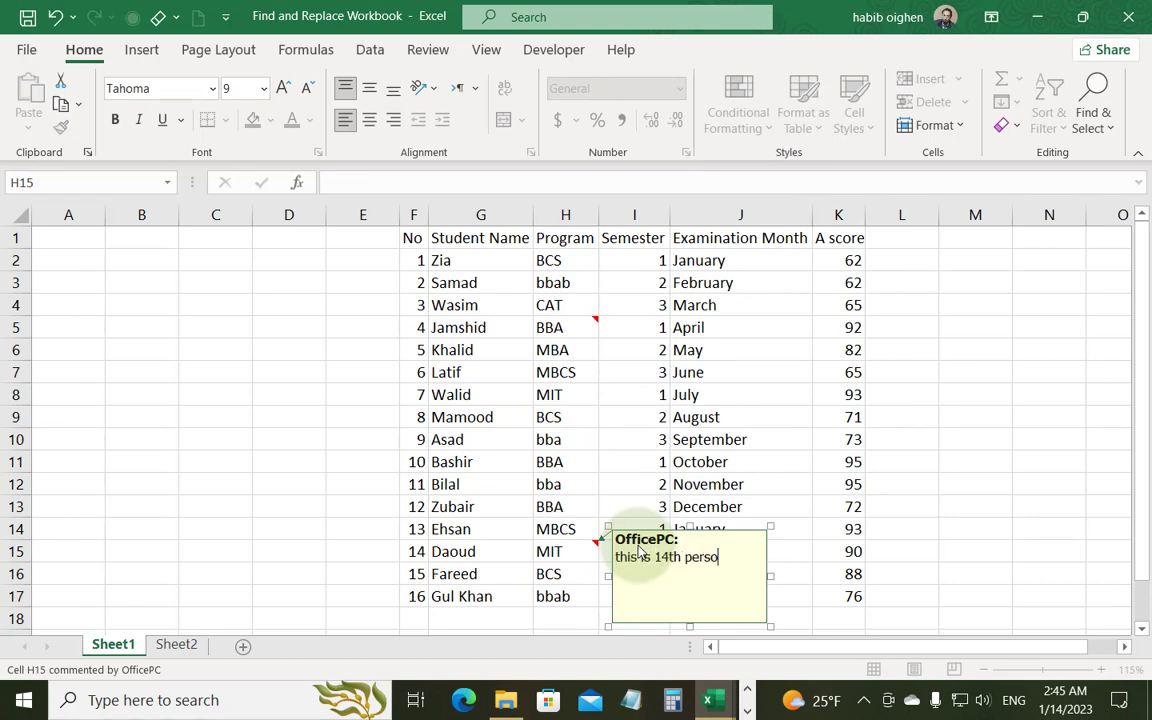
{"action": "left_click", "coordinate": [630, 406]}
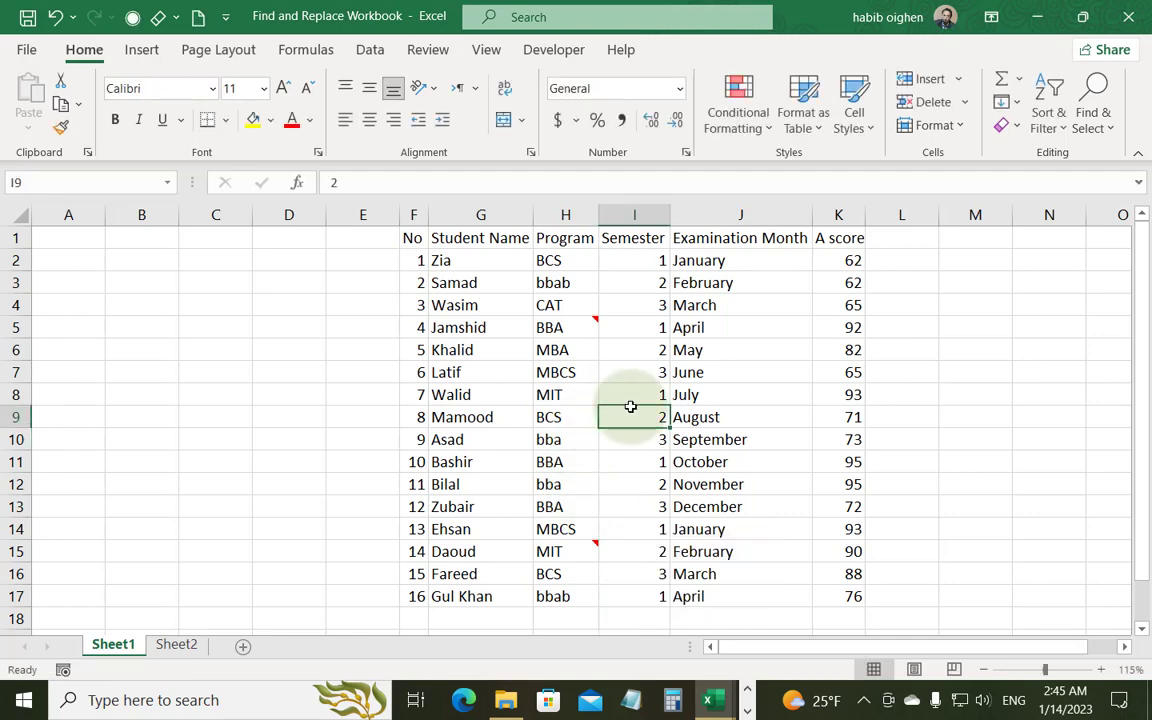
Step through the "4" matches in comments from H5 to H15, with the dialog clear of the data, and view H15's comment
{"action": "key", "text": "ctrl+f"}
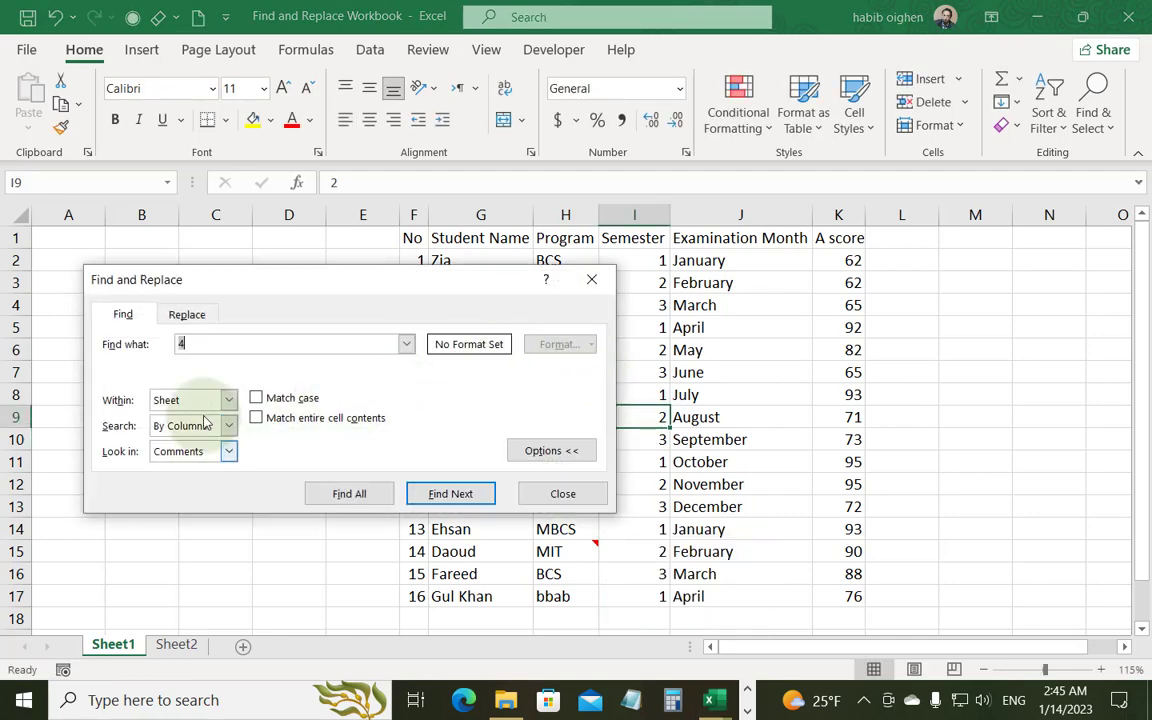
{"action": "left_click", "coordinate": [450, 493]}
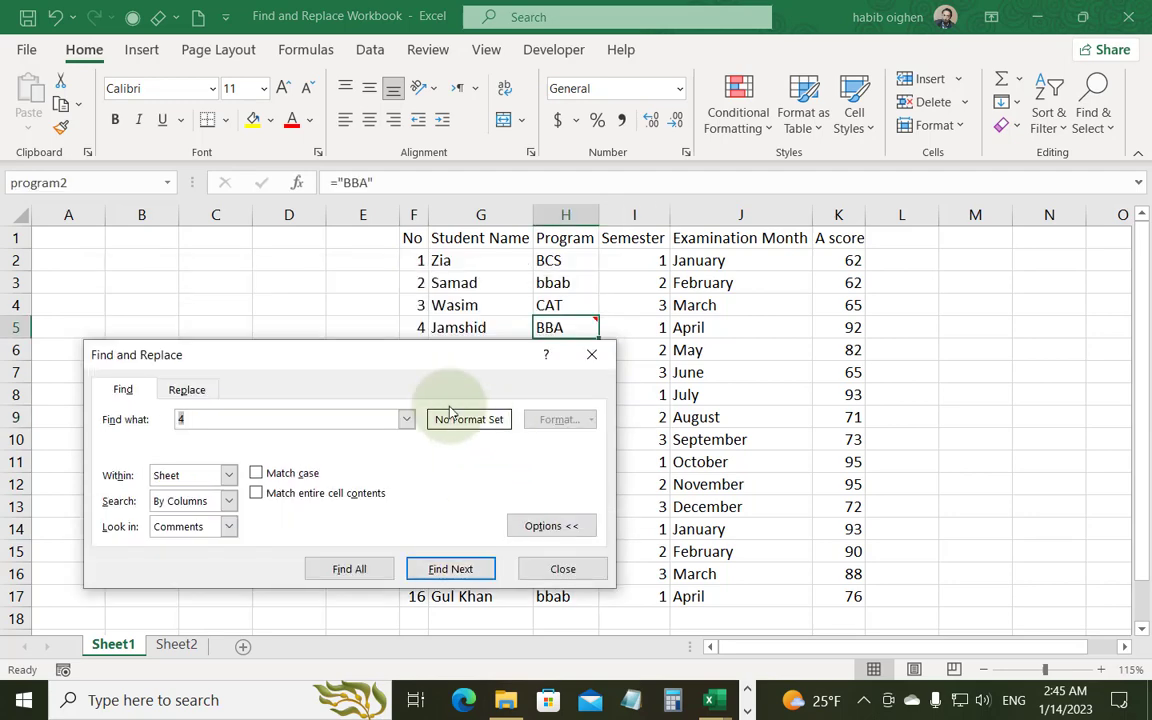
{"action": "left_click_drag", "start_coordinate": [378, 308], "coordinate": [1063, 152]}
{"action": "left_click", "coordinate": [1128, 372]}
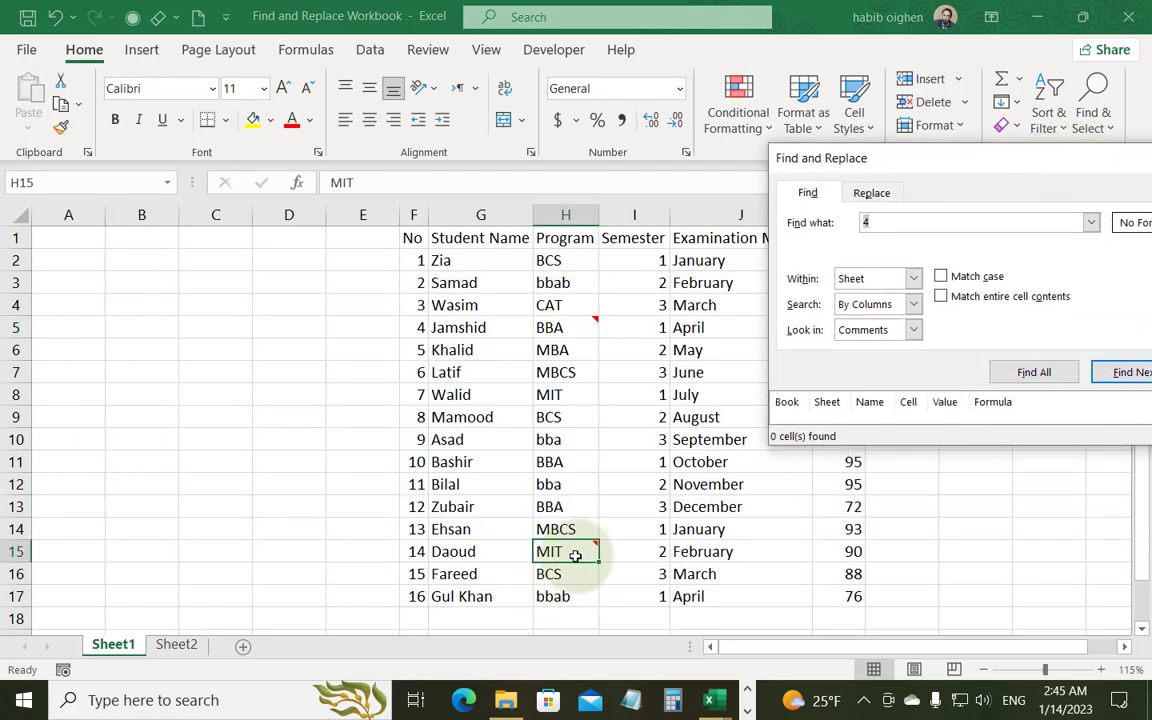
{"action": "mouse_move", "coordinate": [565, 558]}
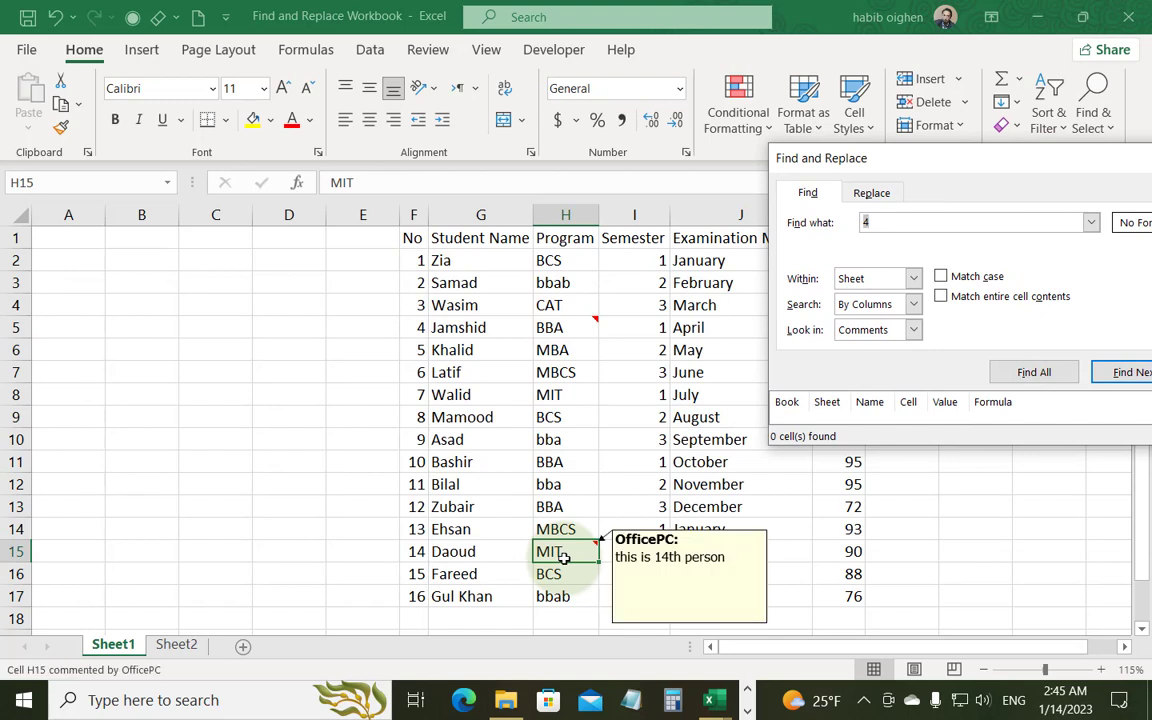